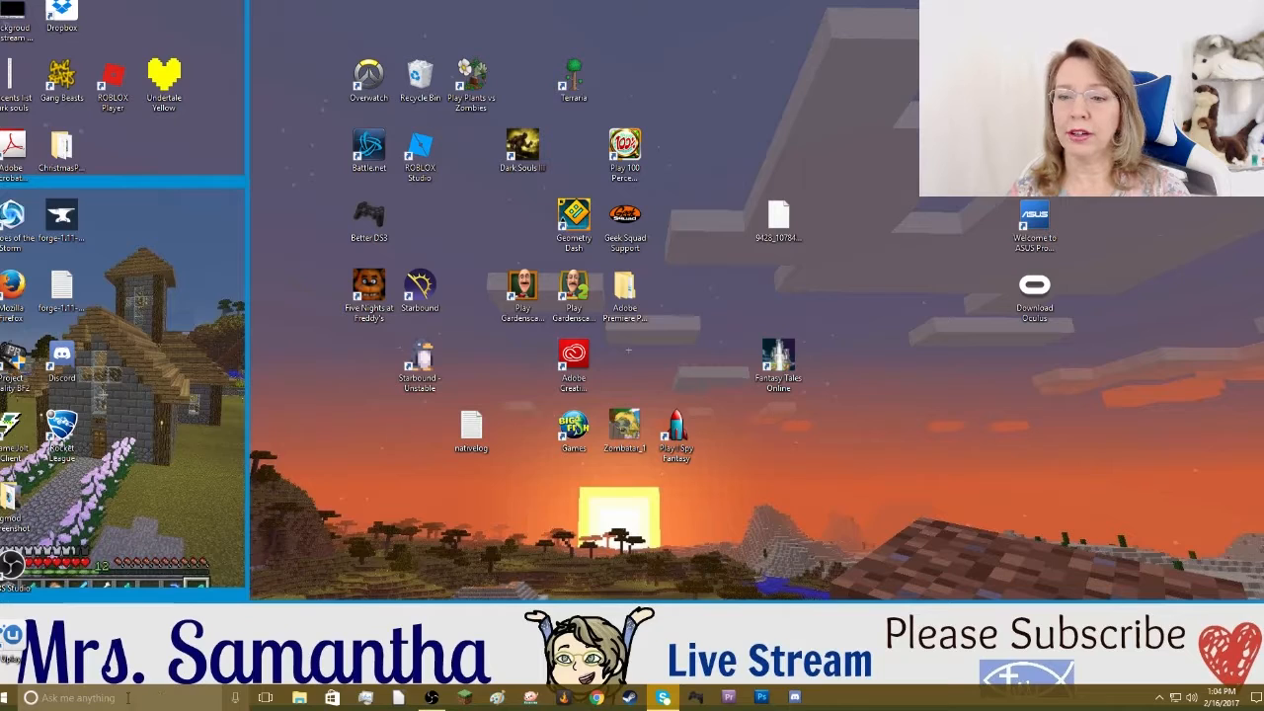
Open the Windows system settings and examine the PC's processor, RAM and system type specifications on the About page.
left_click(128, 698)
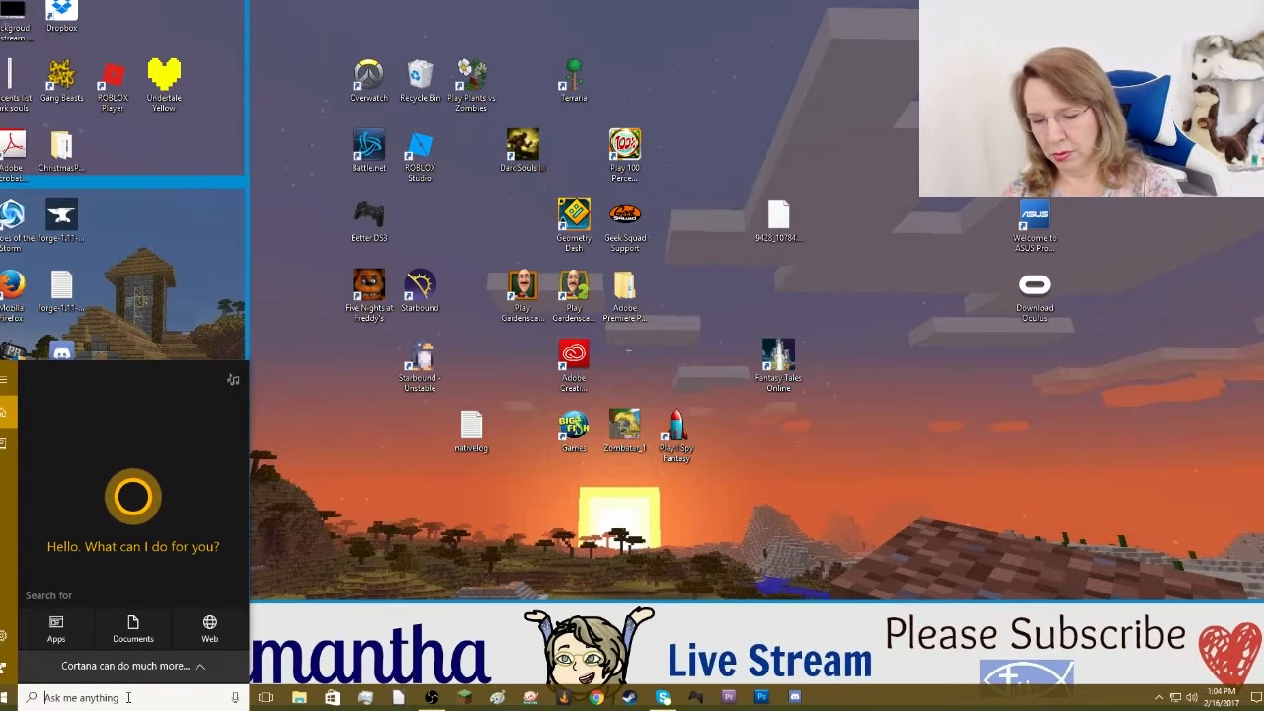
type("Sett")
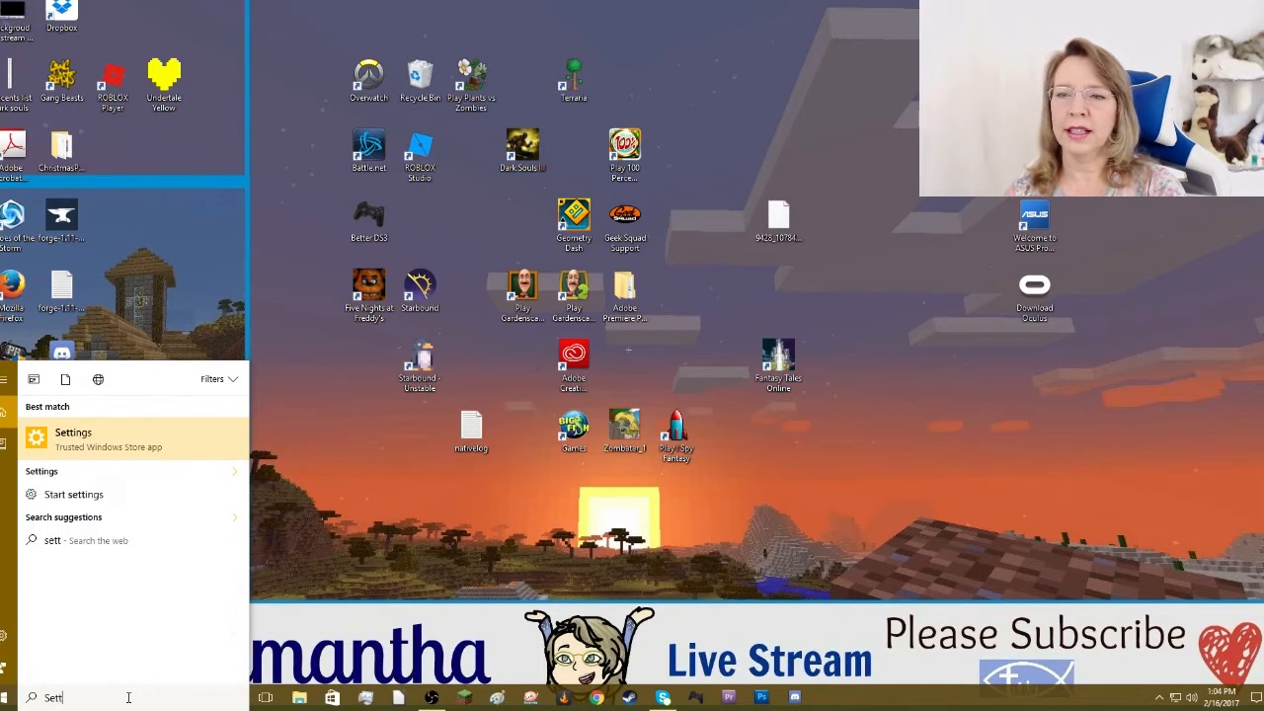
left_click(91, 442)
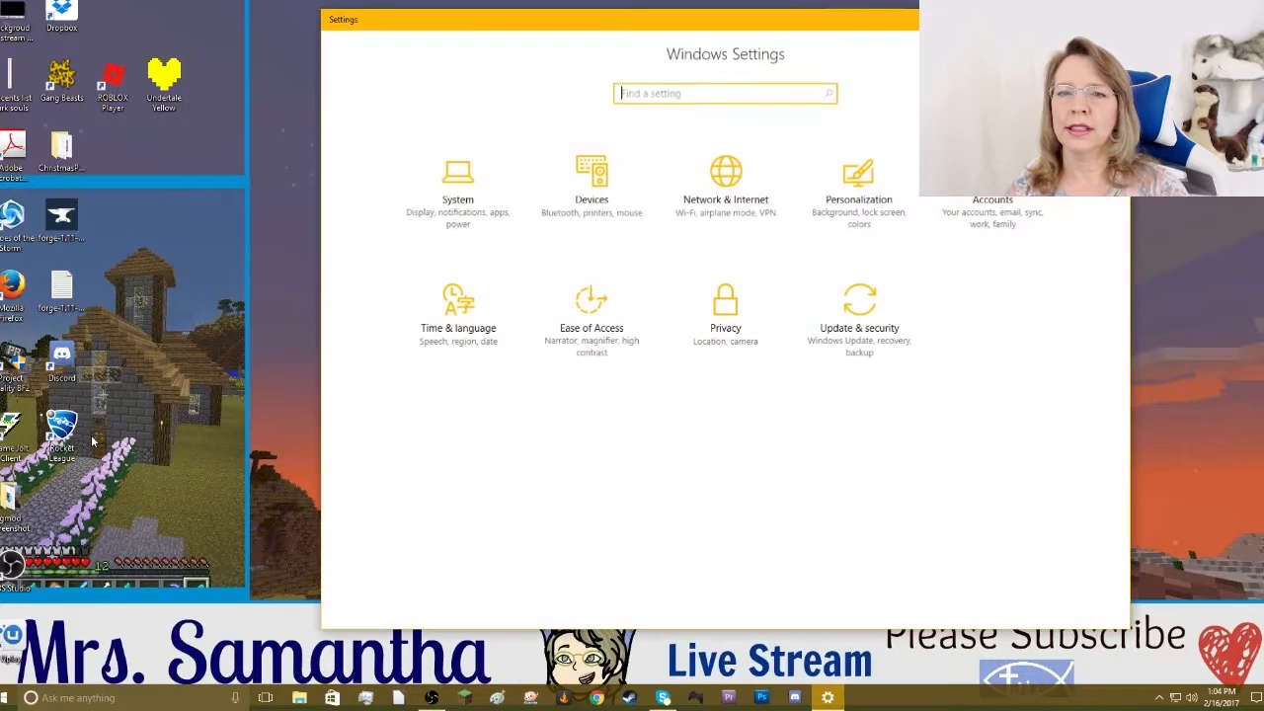
left_click(463, 207)
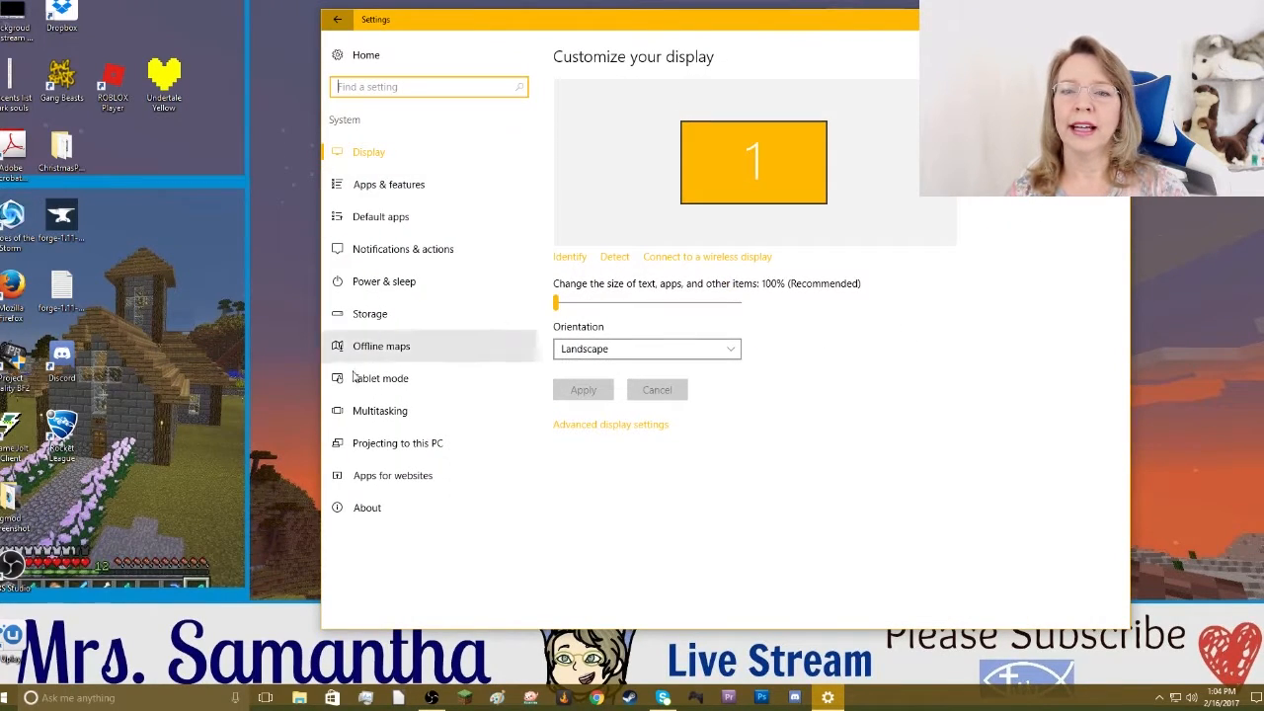
left_click(338, 508)
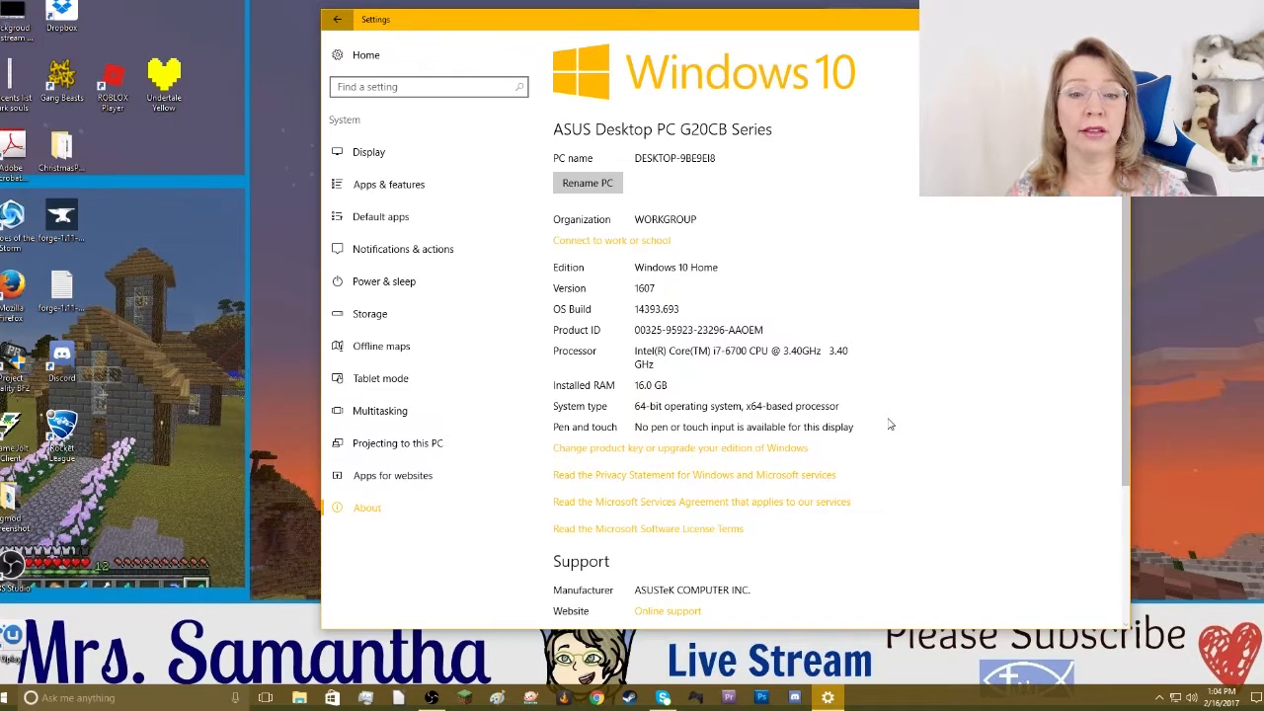
scroll(889, 425, "down", 3)
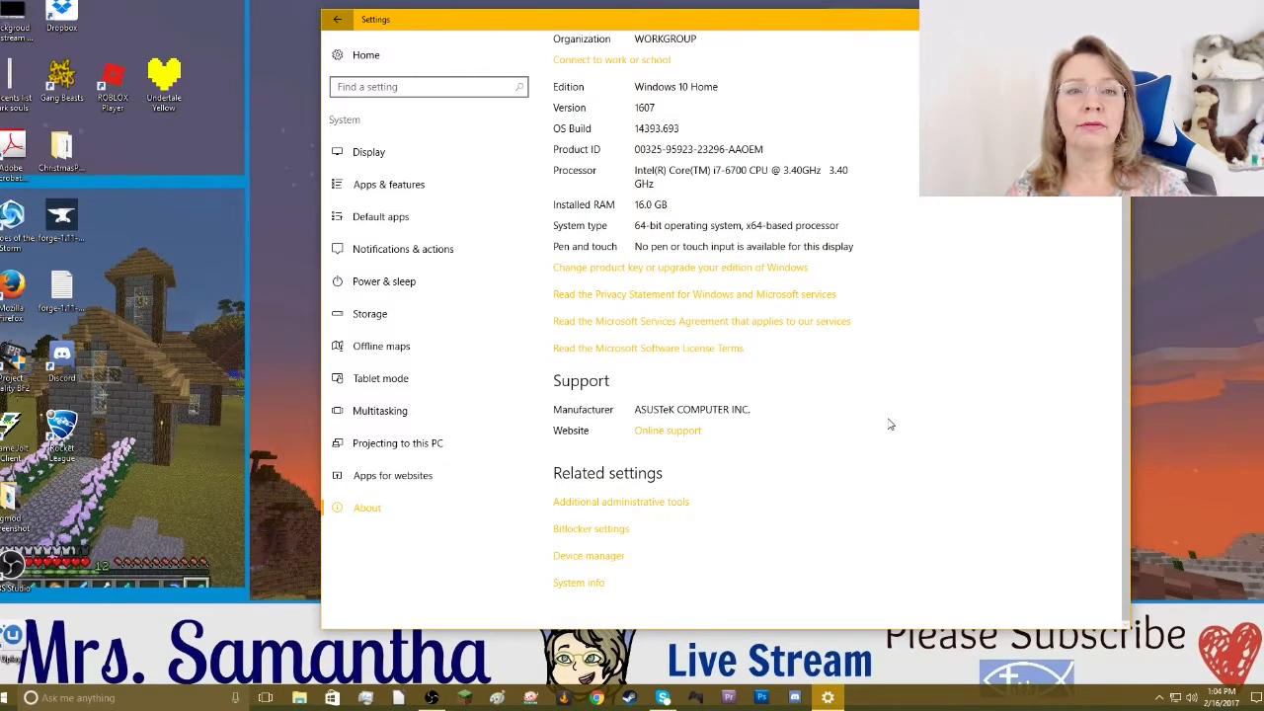
scroll(888, 424, "up", 3)
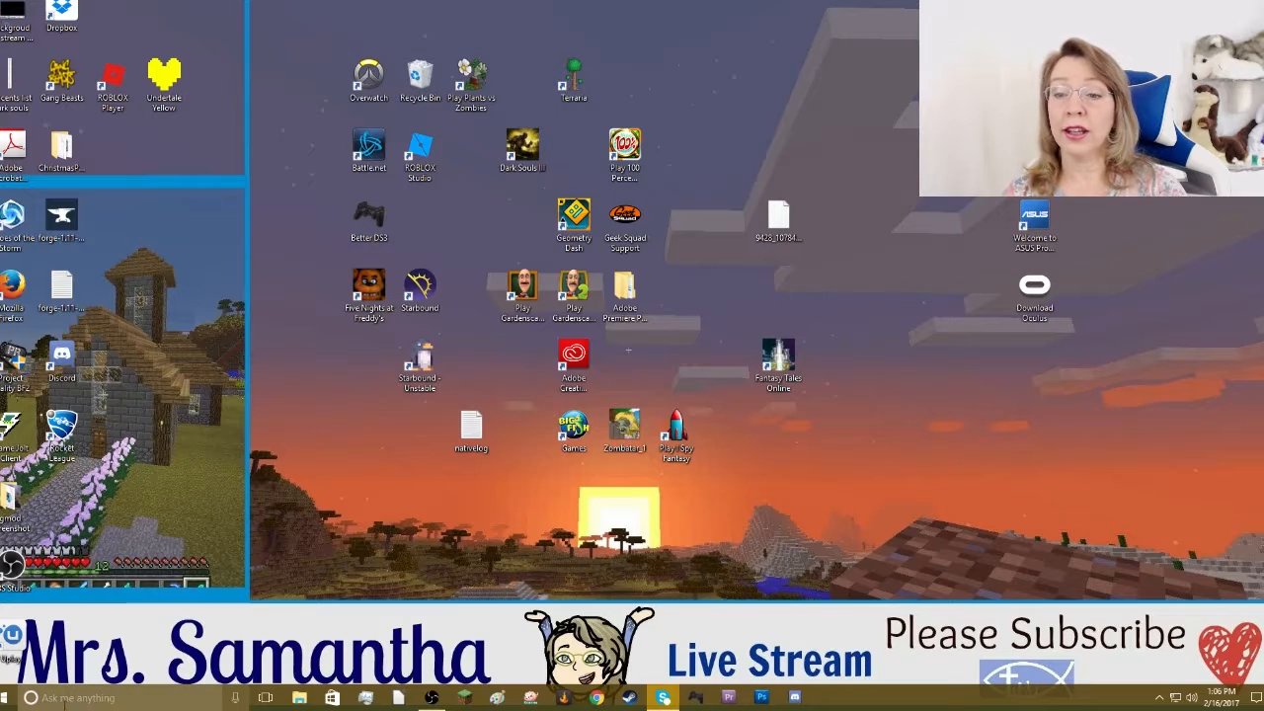
Open Device Manager and check the properties of the graphics card listed under the display adapters.
left_click(77, 698)
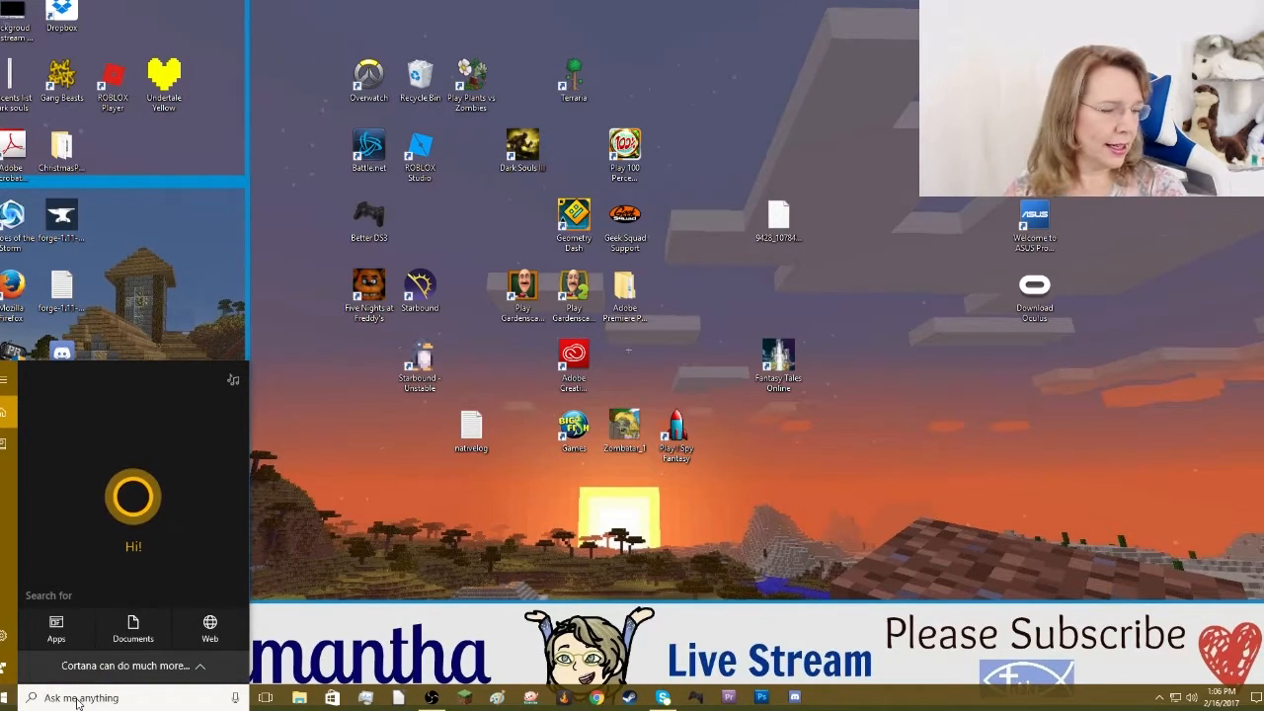
type("dev")
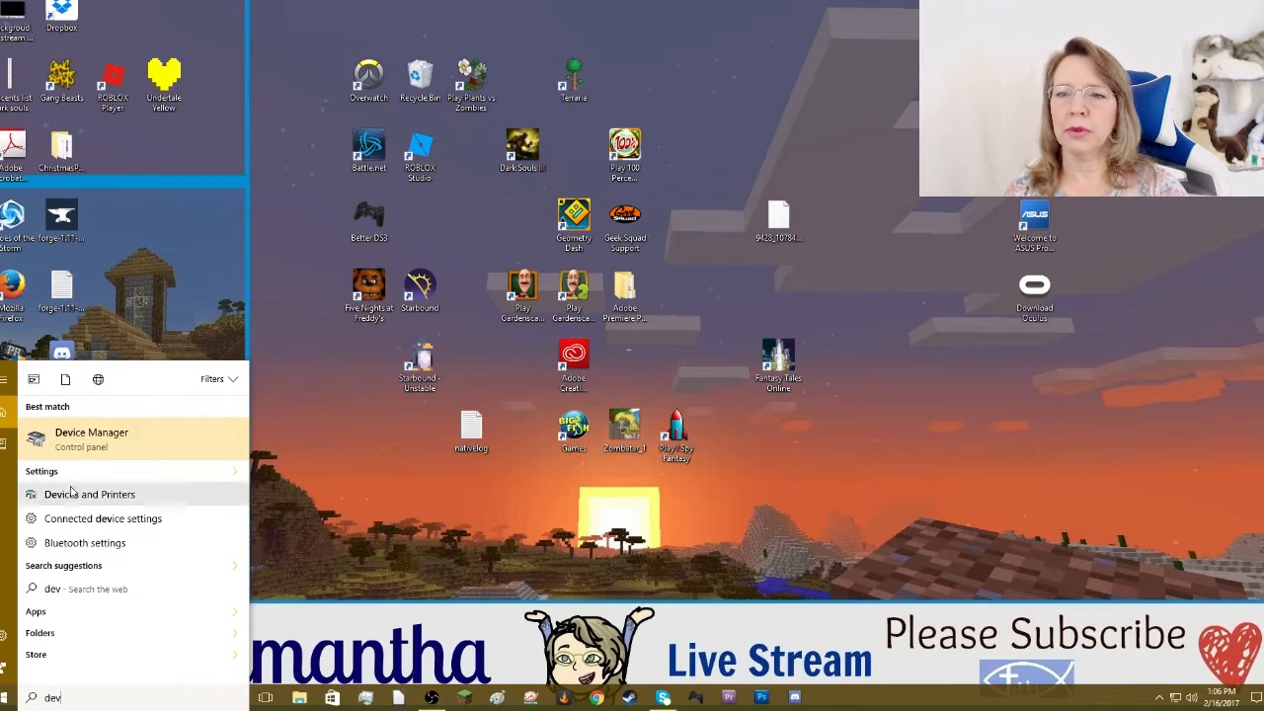
left_click(126, 440)
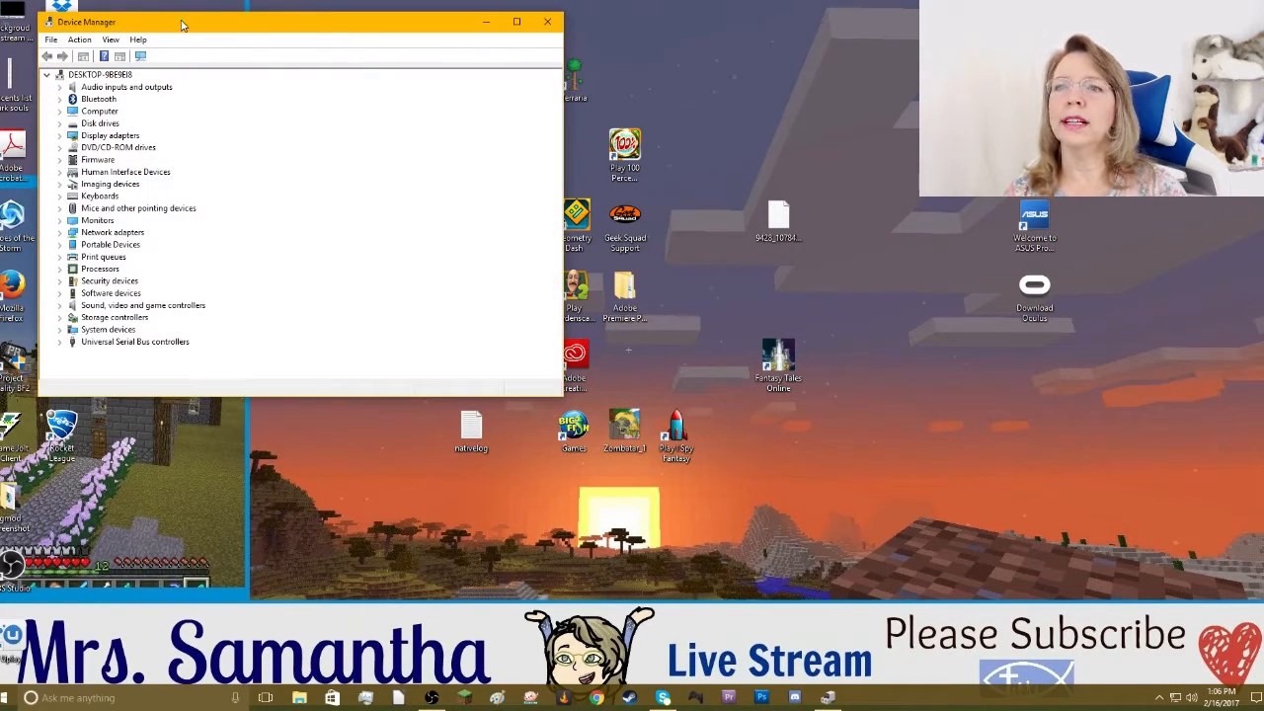
double_click(116, 135)
double_click(148, 147)
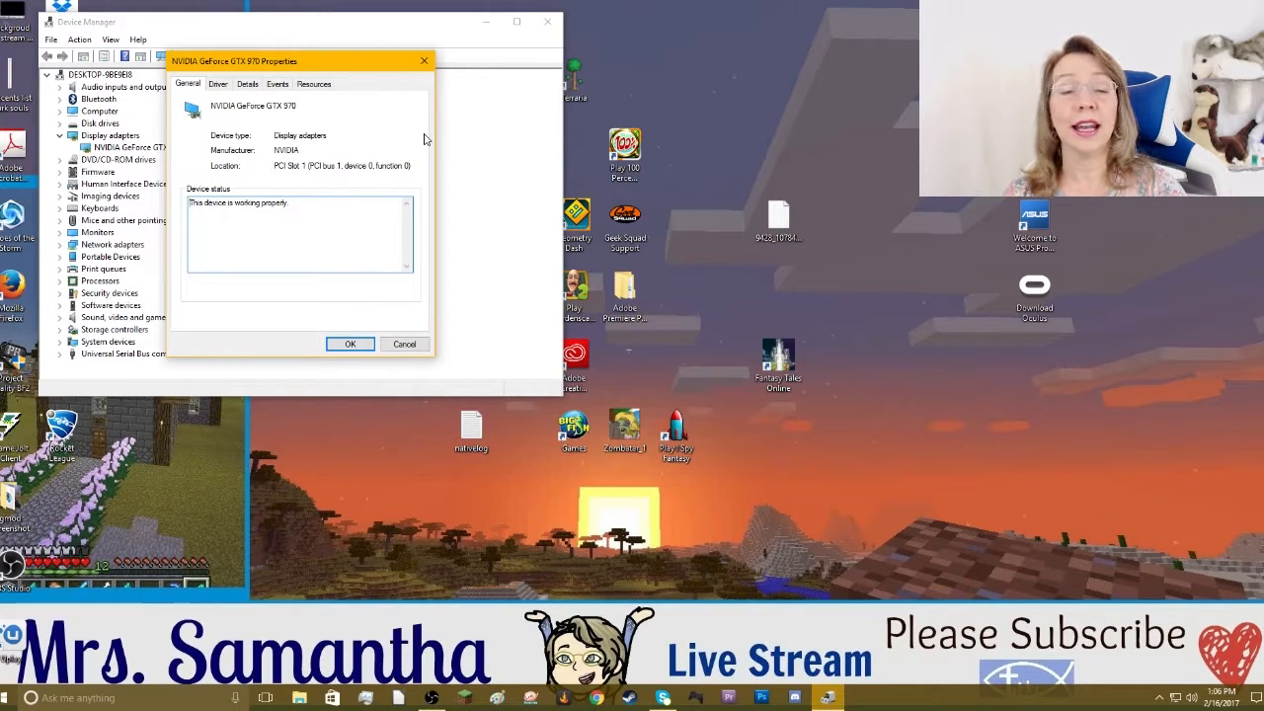
left_click(351, 344)
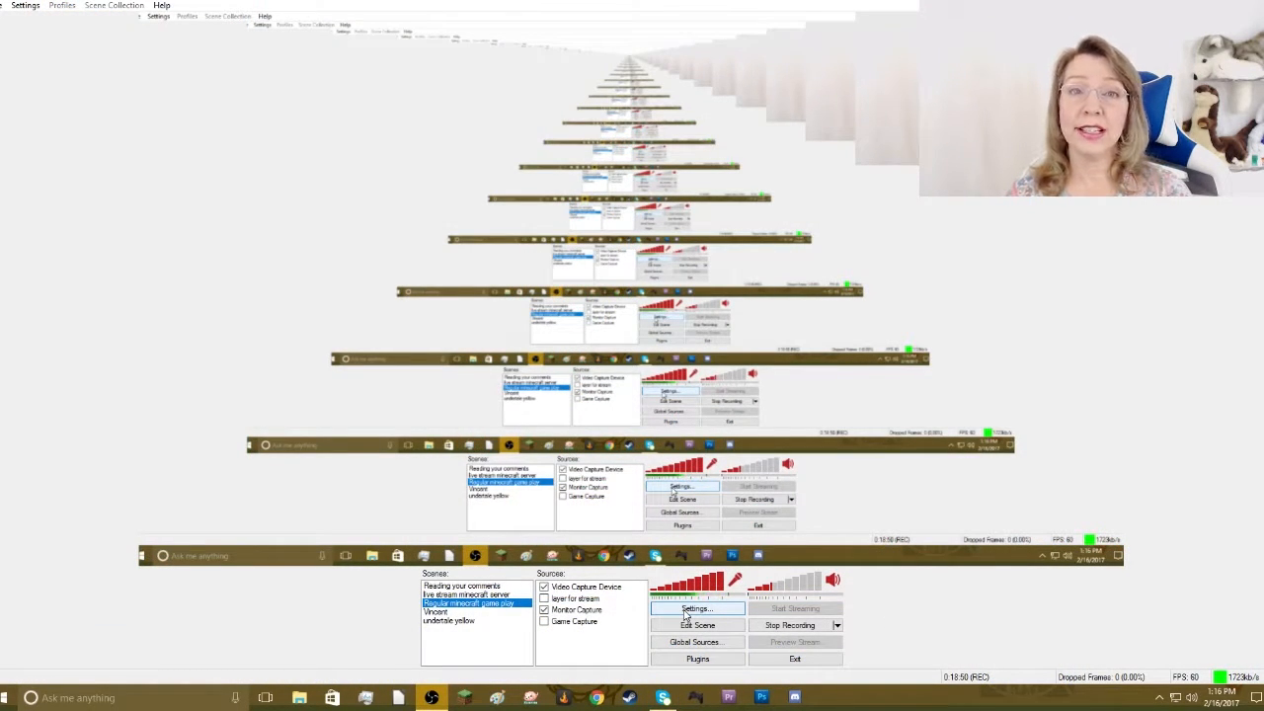
Open the OBS settings and examine the Encoding page, including the encoder, max bitrate and audio codec.
left_click(685, 610)
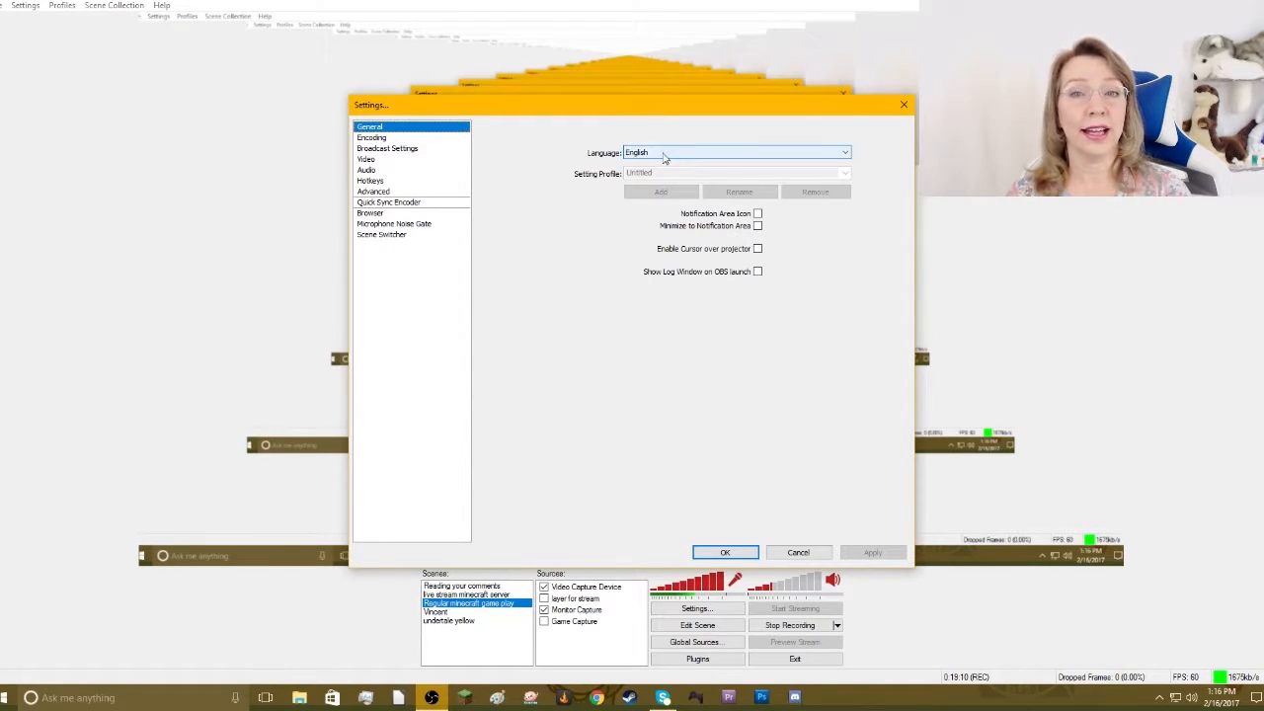
left_click(382, 139)
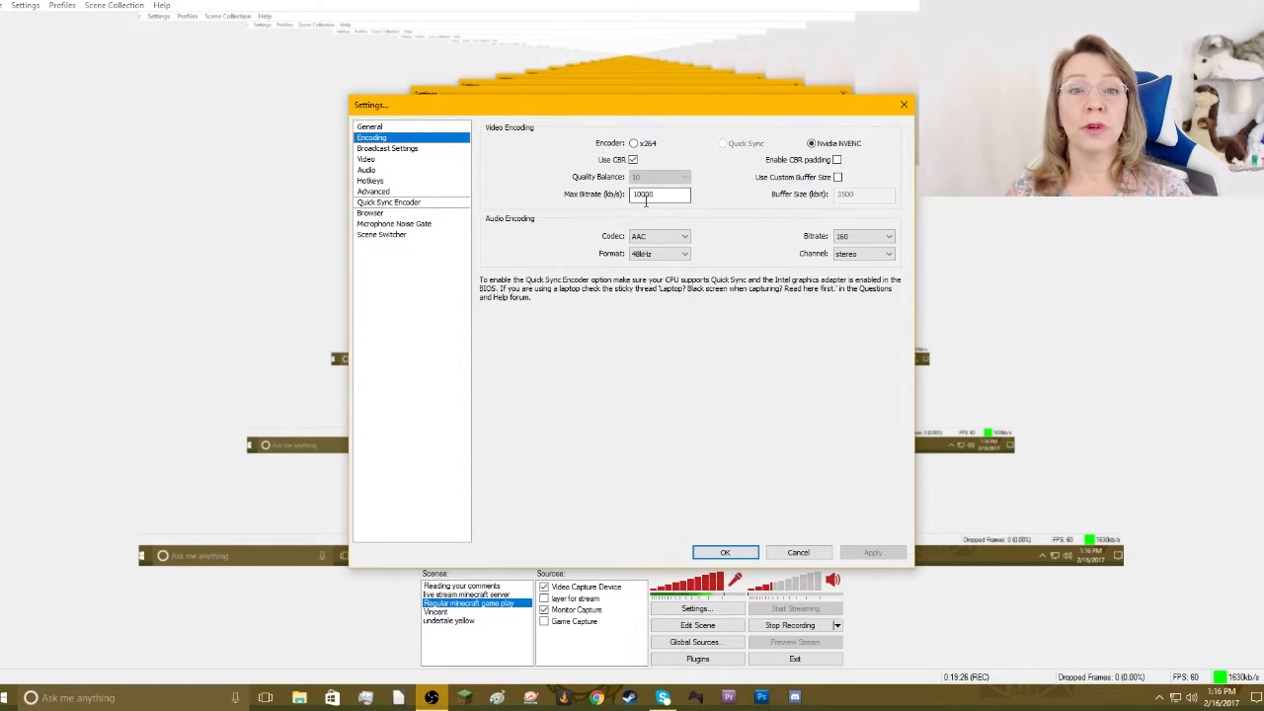
mouse_move(660, 195)
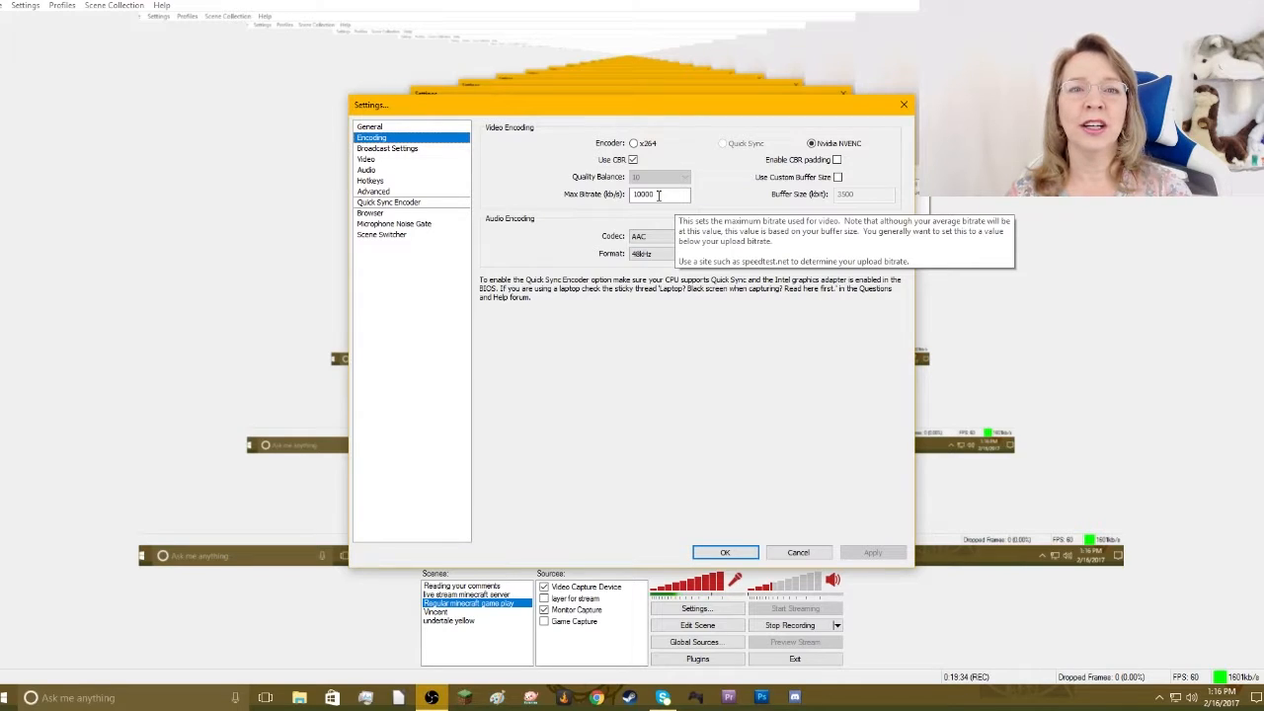
left_click(653, 237)
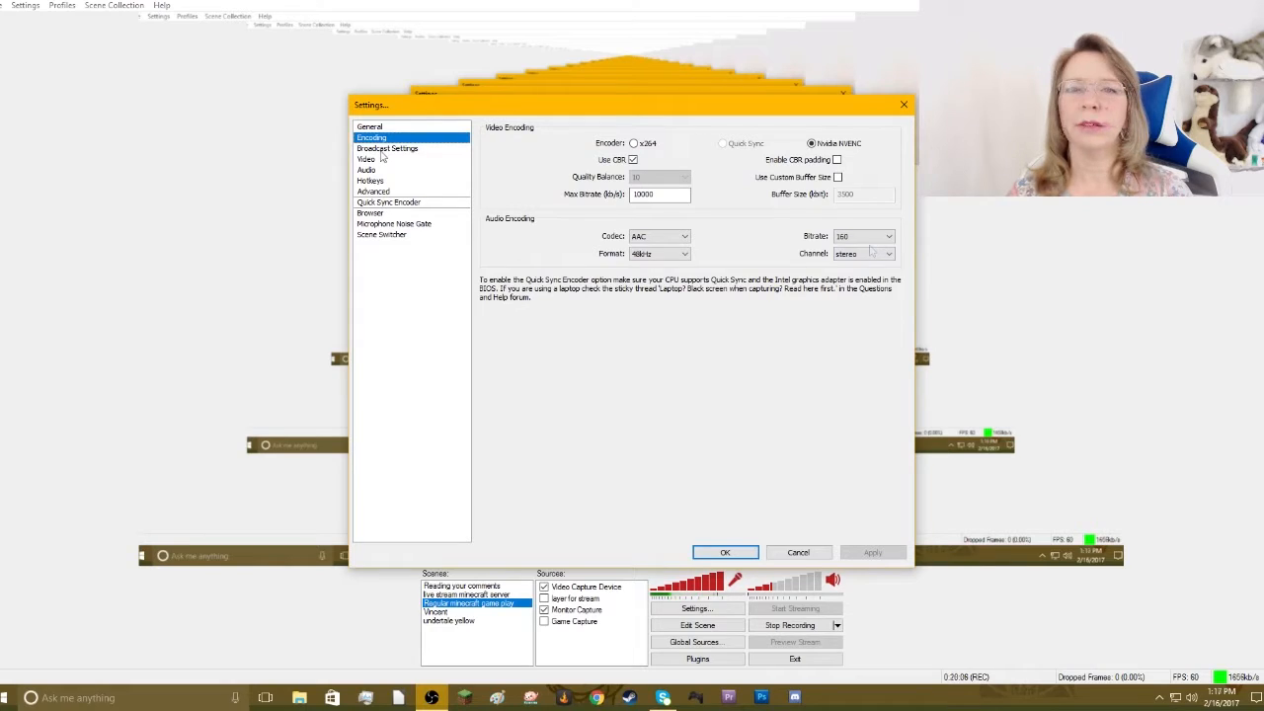
In Broadcast Settings, browse from the file path to the "clasic obs settings" folder and copy its address as text, leaving the path unsaved.
left_click(382, 150)
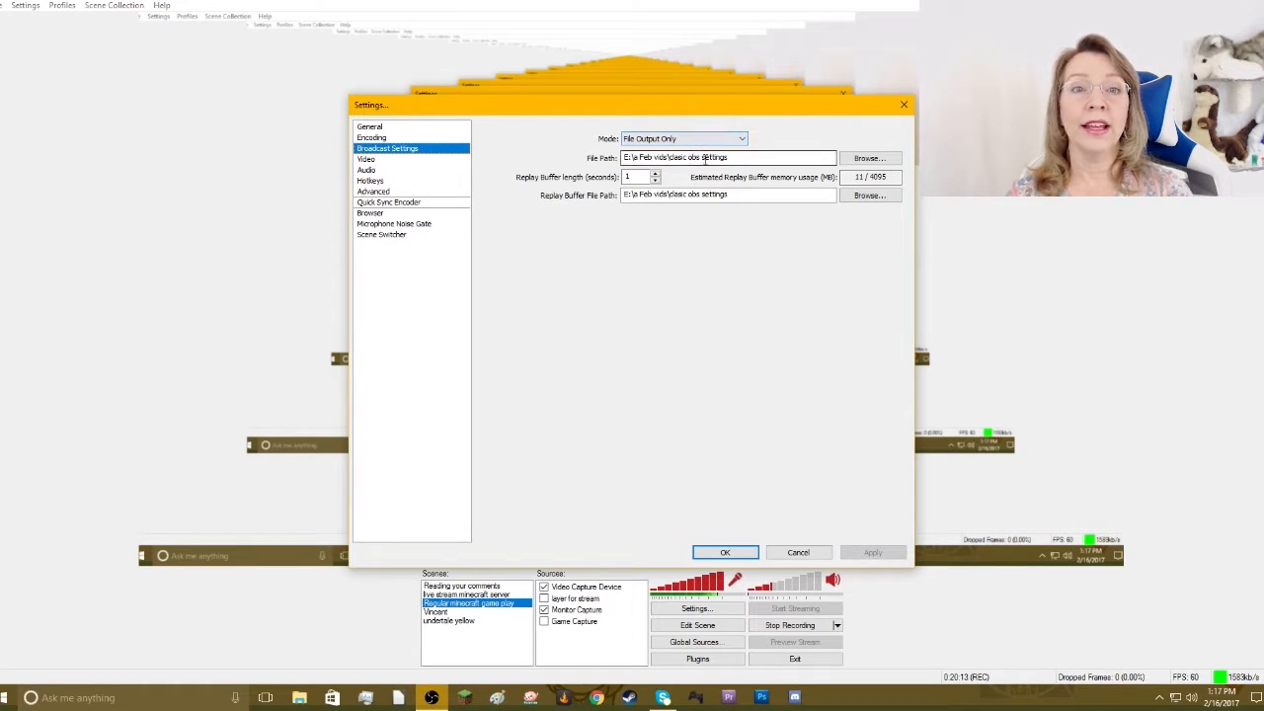
mouse_move(742, 162)
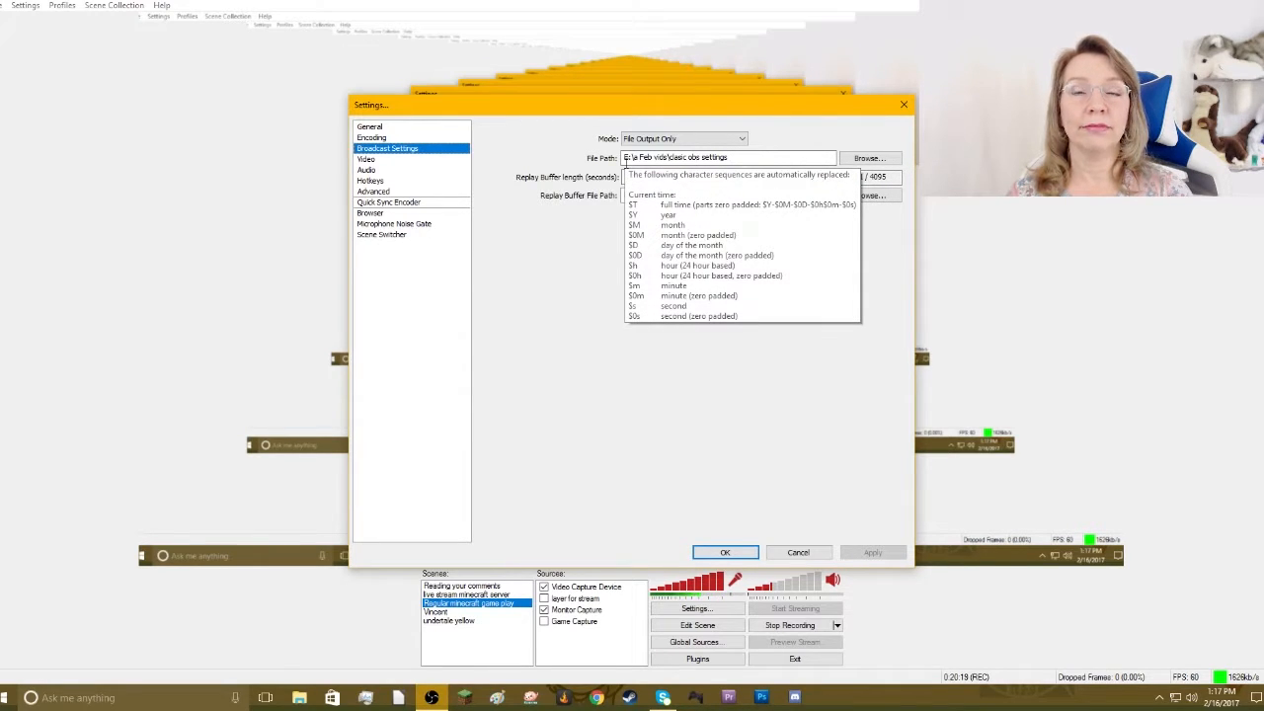
left_click(865, 159)
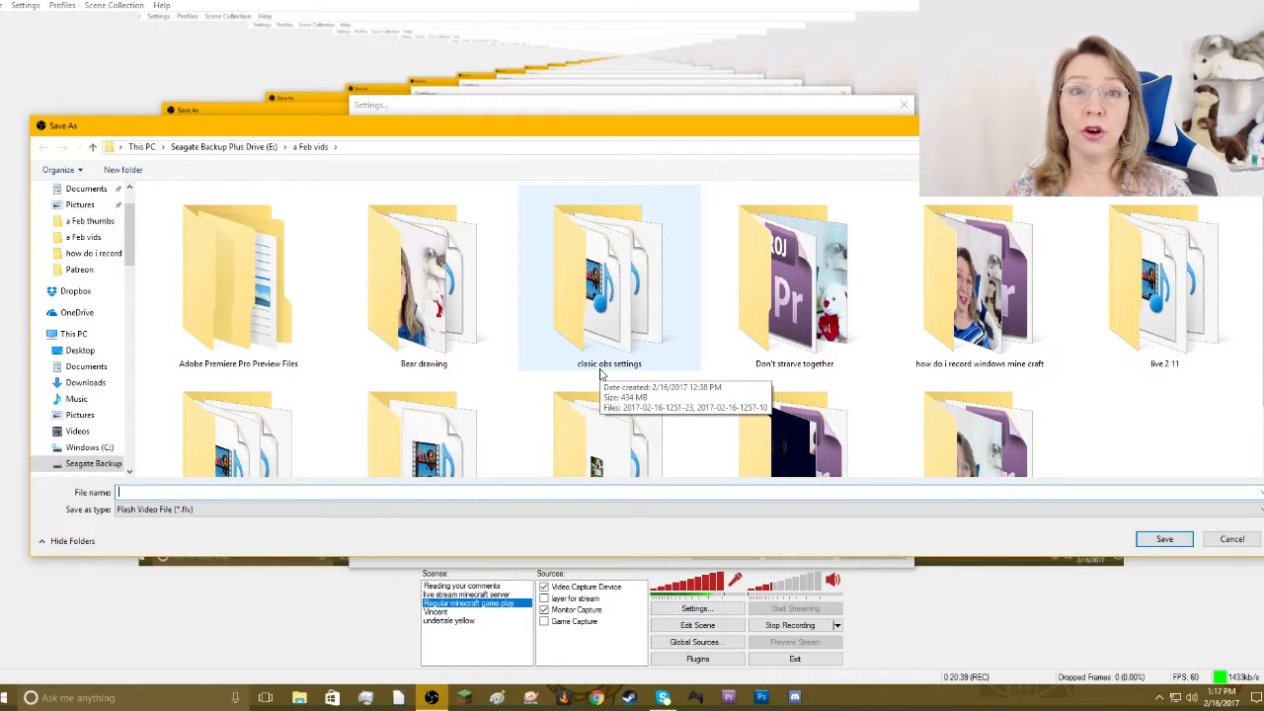
double_click(601, 324)
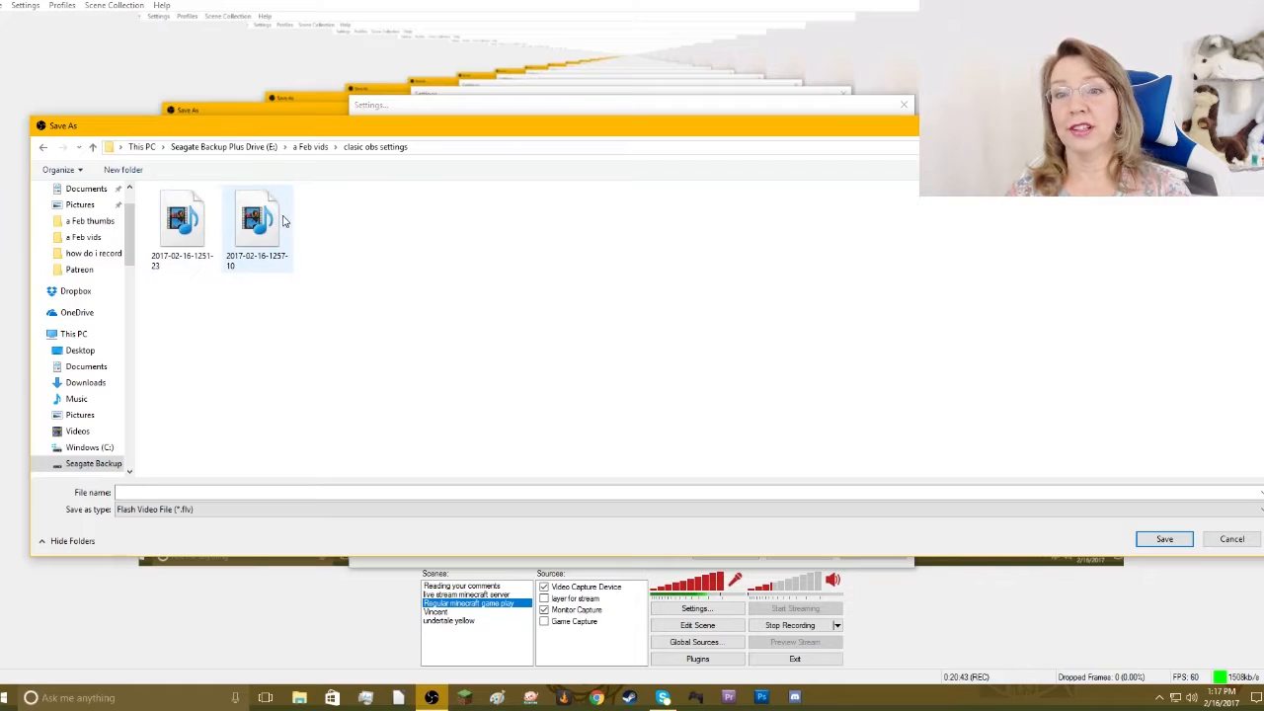
right_click(374, 151)
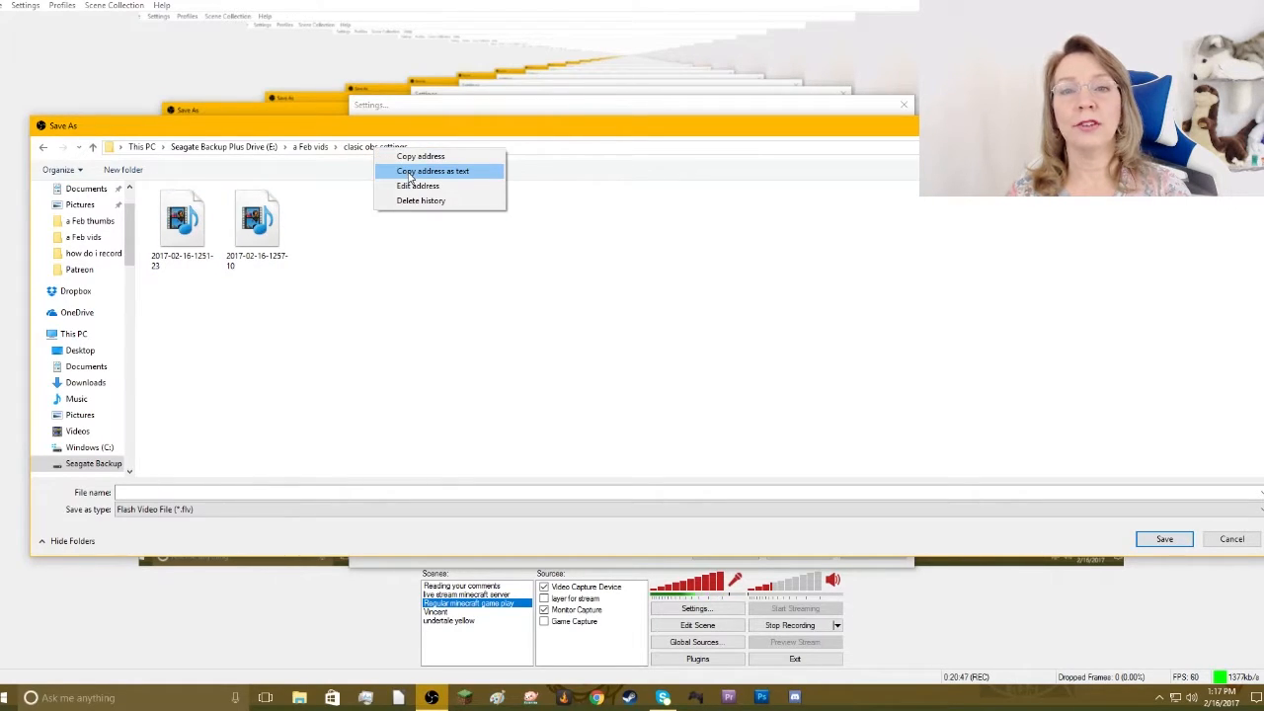
left_click(410, 174)
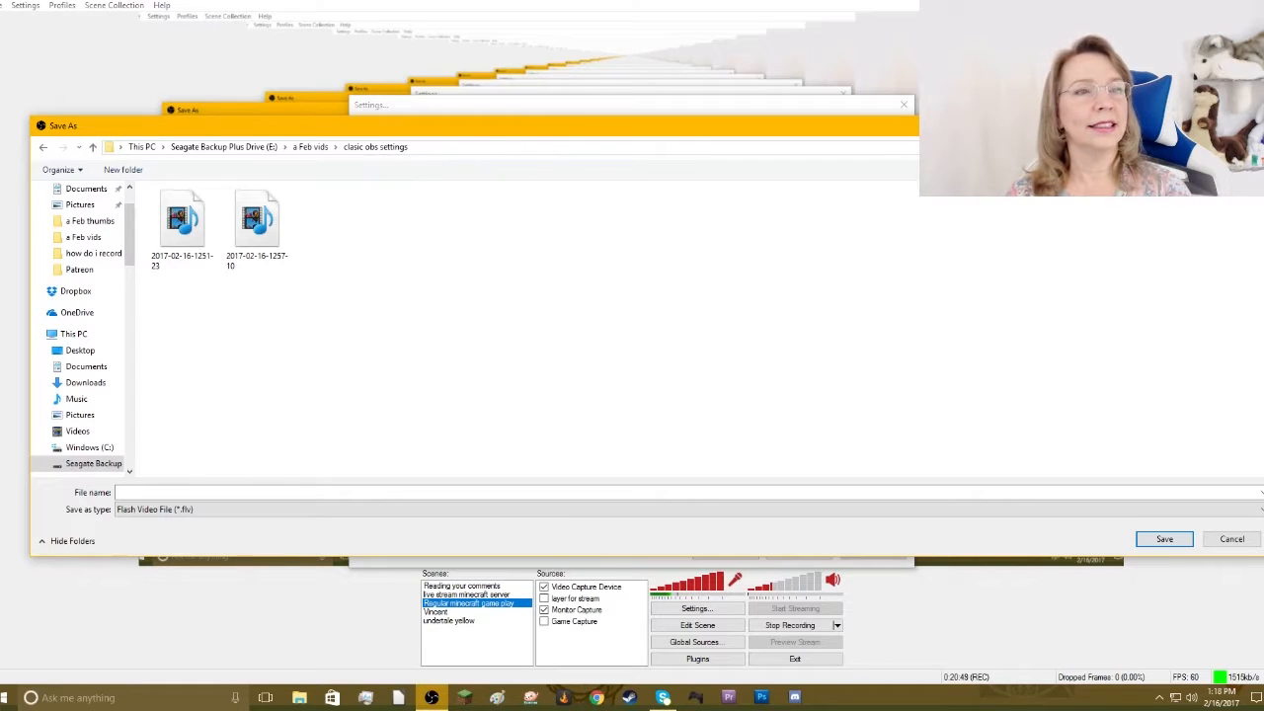
left_click(1231, 539)
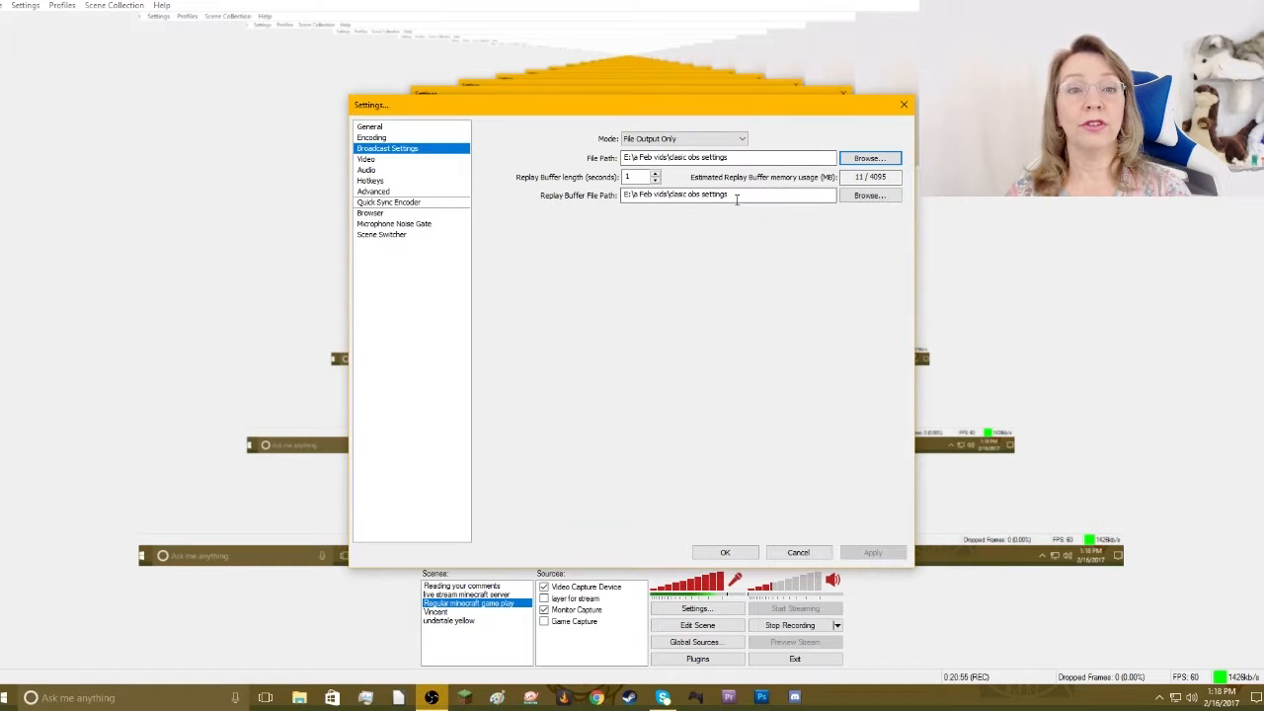
mouse_move(735, 200)
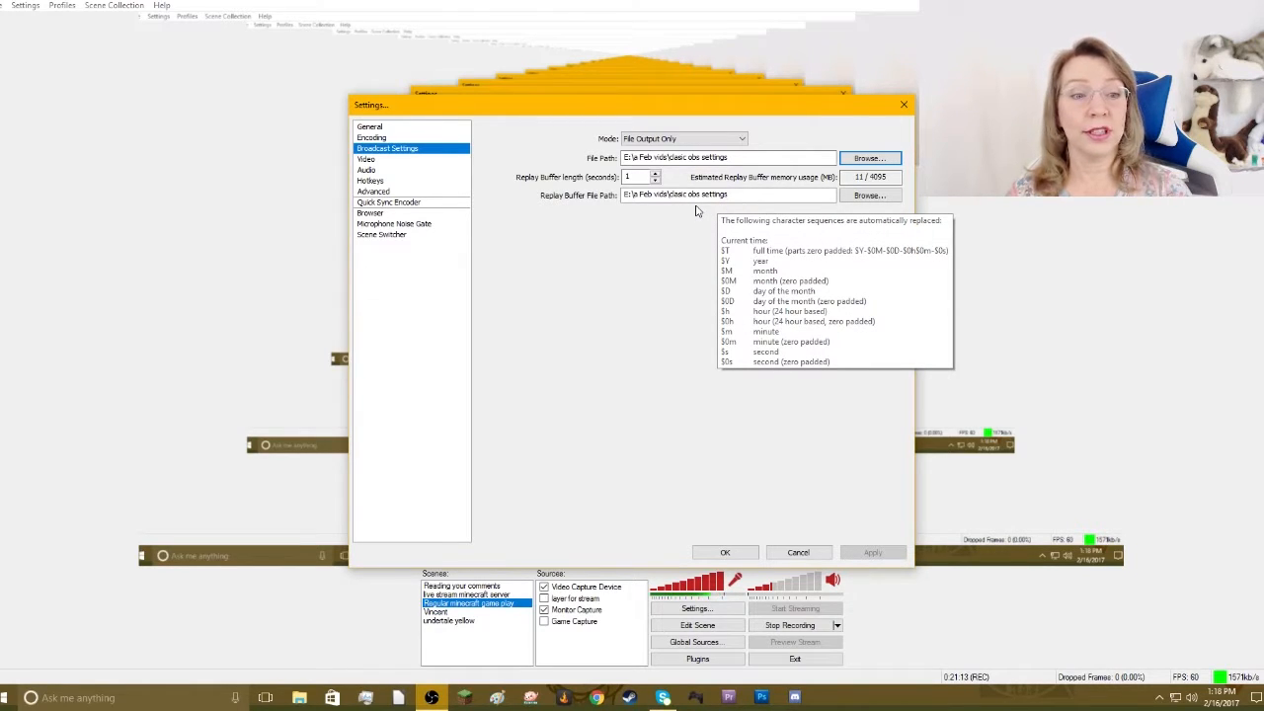
Examine the Video settings, including the available video adapters, base resolution and FPS.
left_click(366, 160)
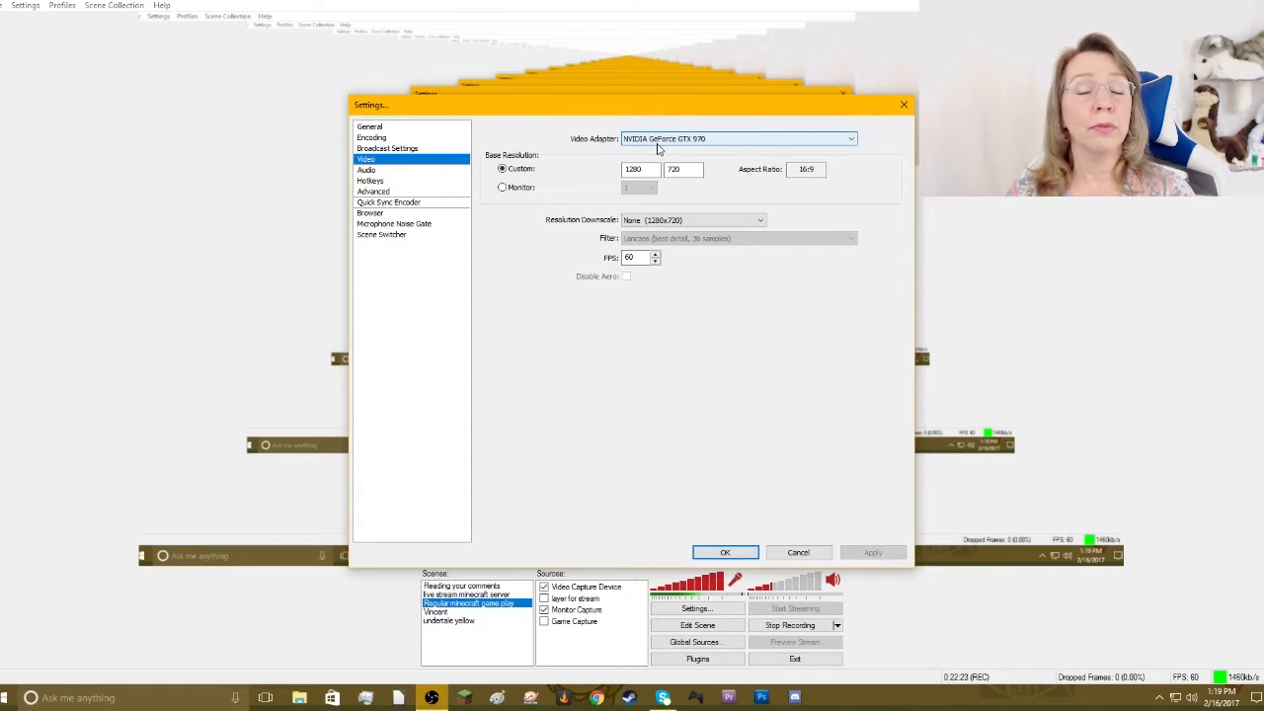
left_click(854, 141)
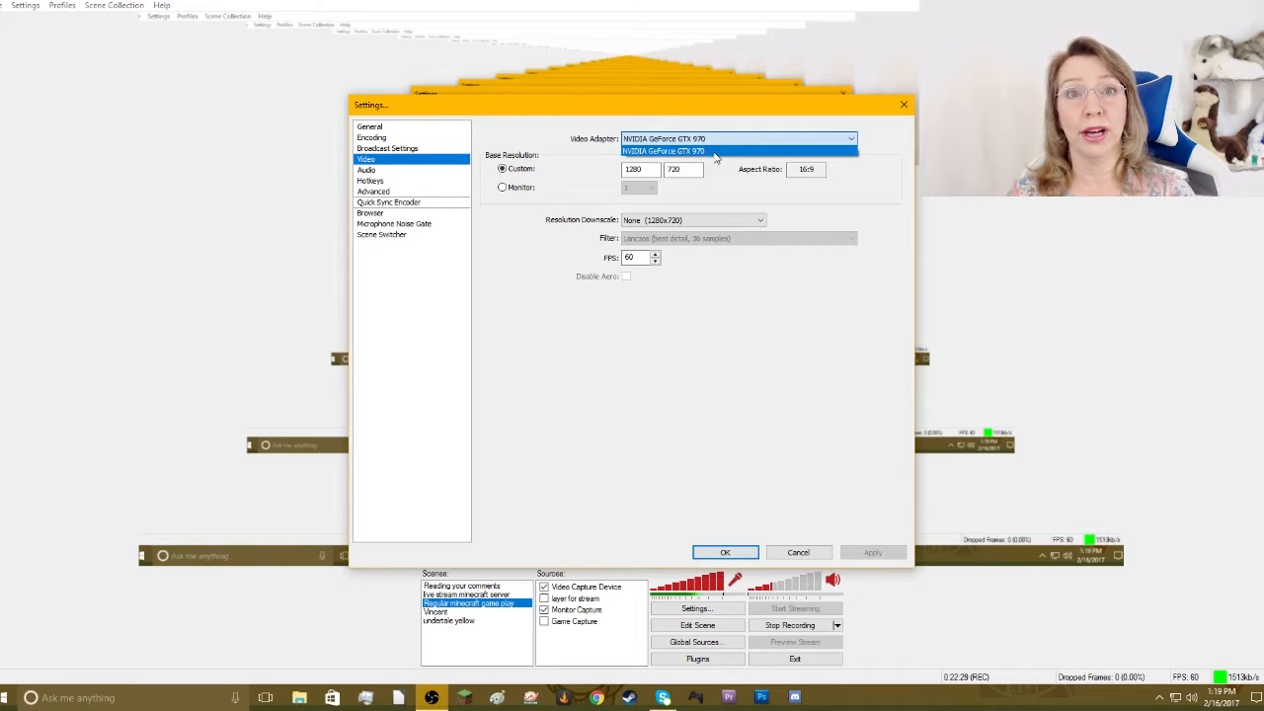
left_click(866, 183)
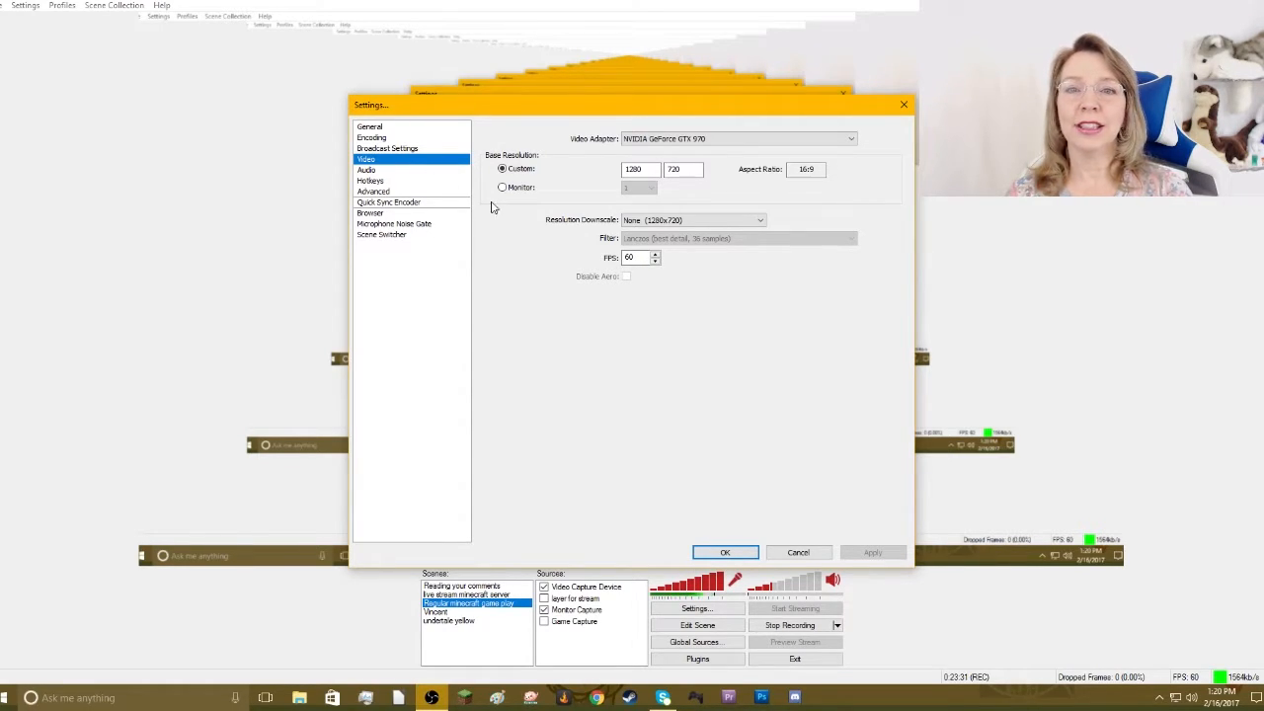
Examine the Audio settings, including the desktop audio device choices, microphone device and mic sync offset.
left_click(371, 171)
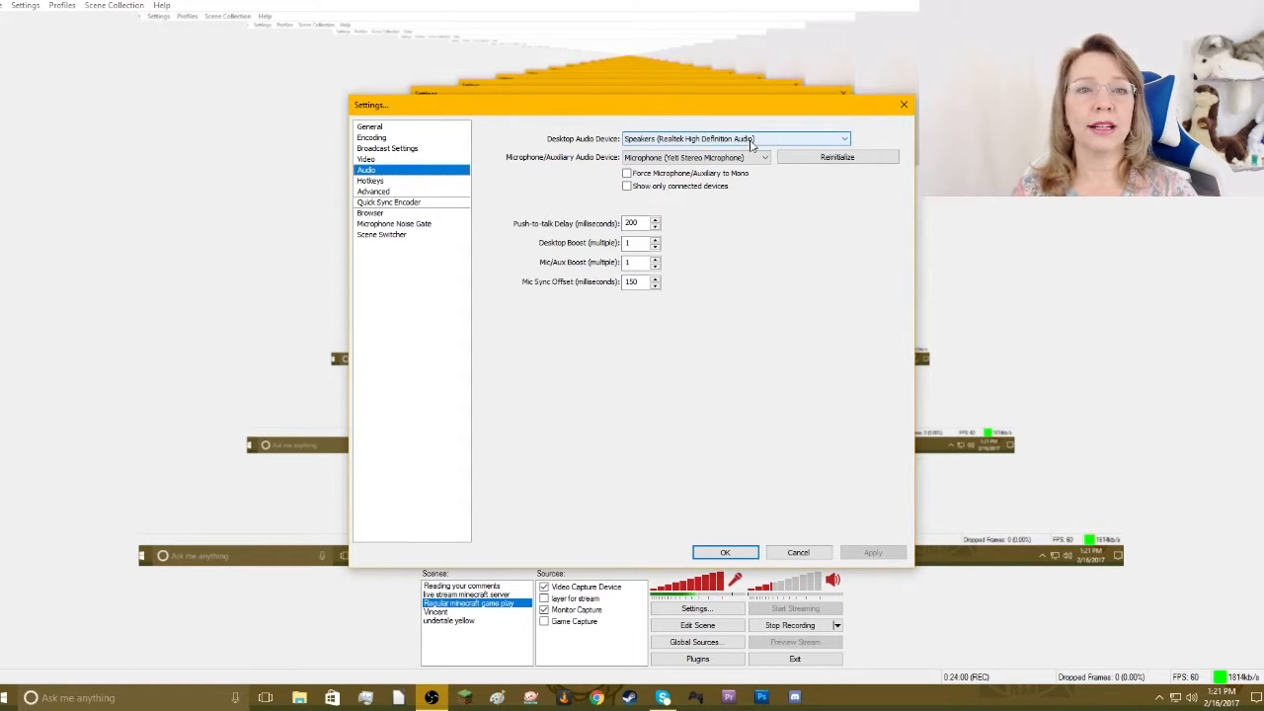
left_click(777, 140)
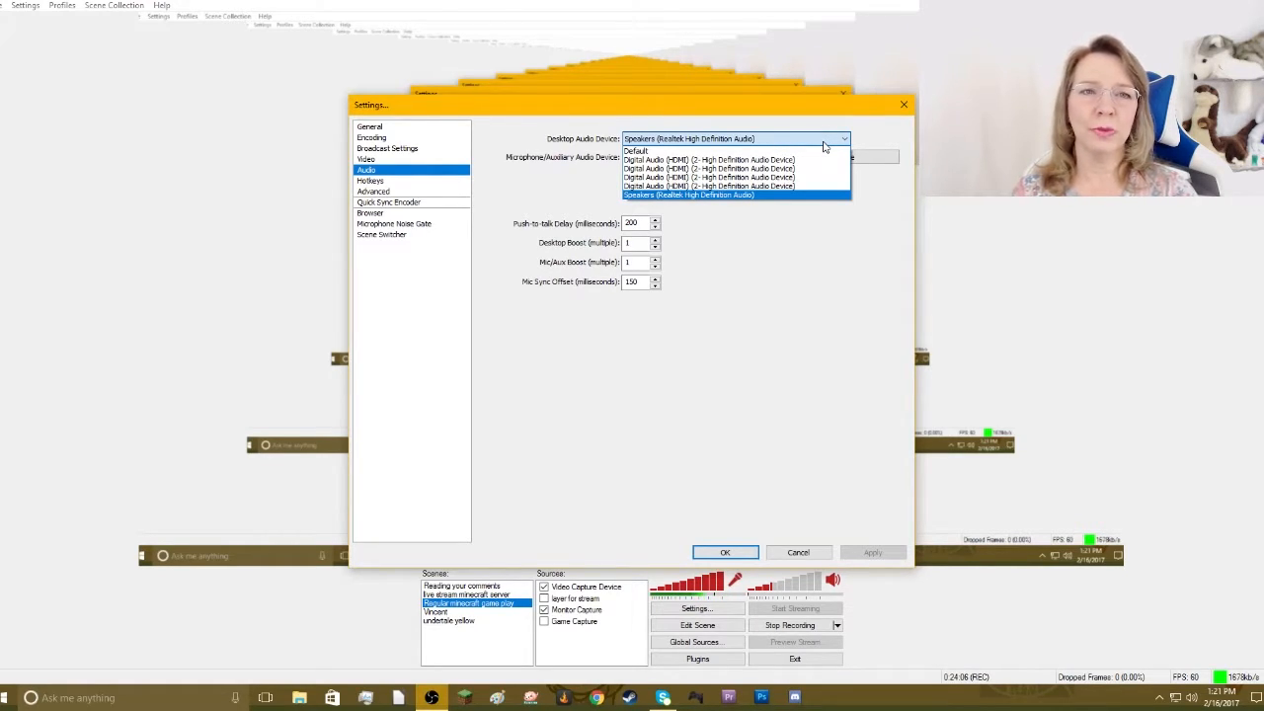
left_click(974, 228)
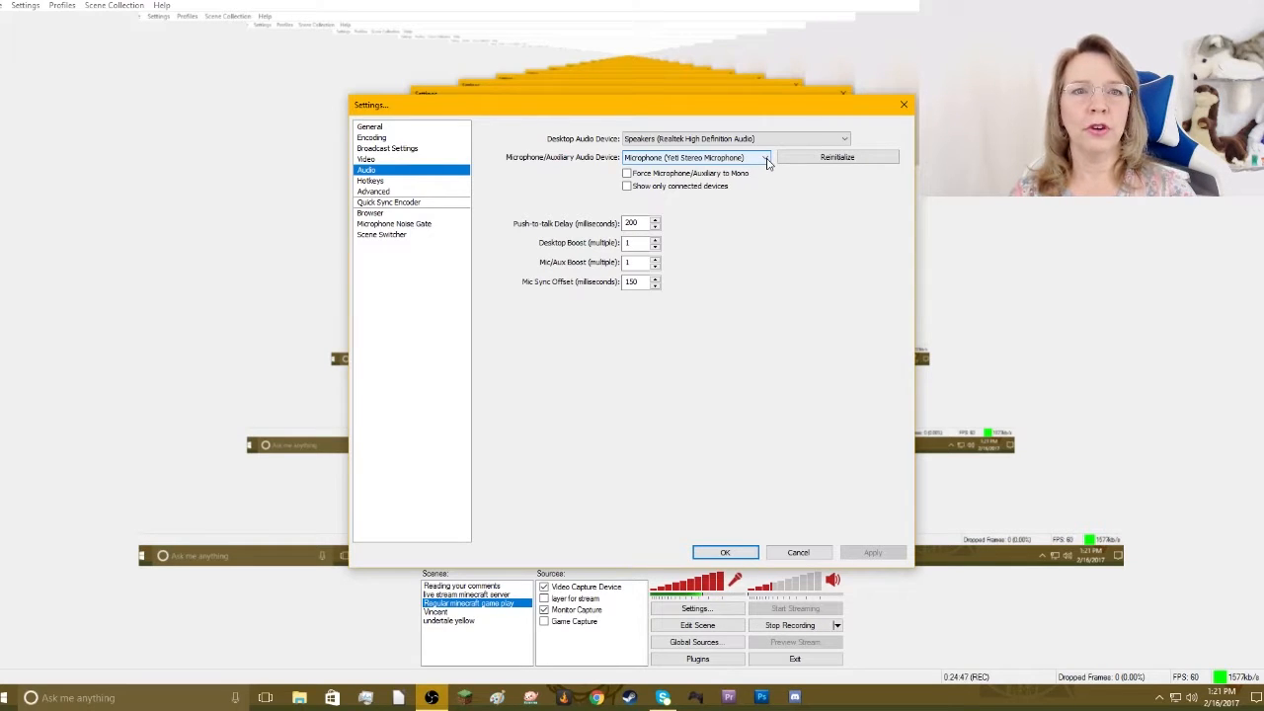
left_click(767, 161)
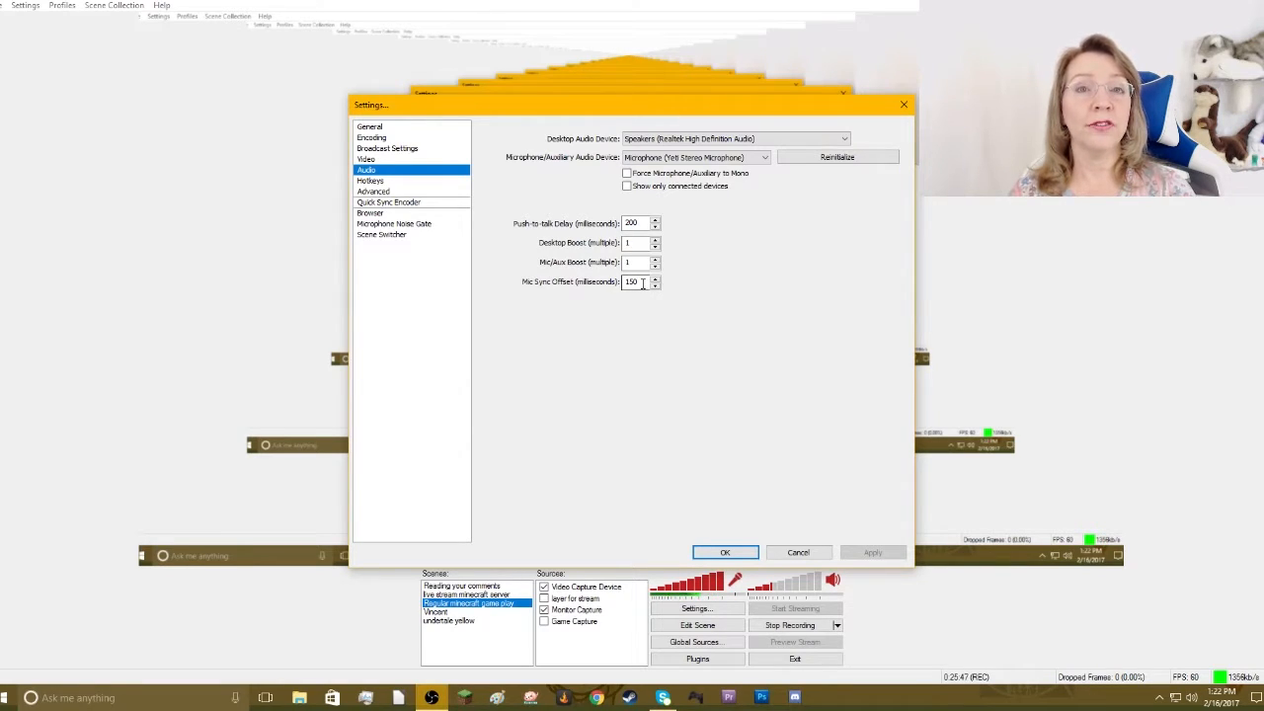
Review the remaining settings pages from Hotkeys through Scene Switcher, and close the settings dialog by accepting it.
left_click(377, 181)
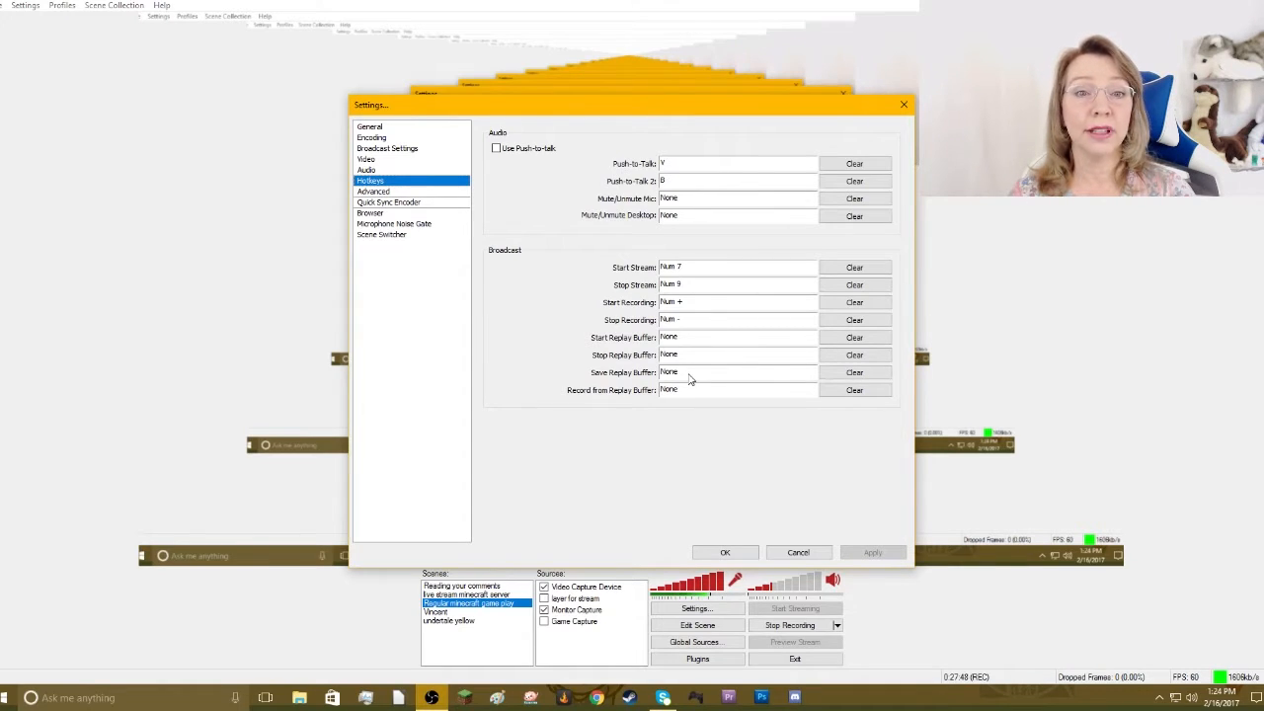
left_click(379, 194)
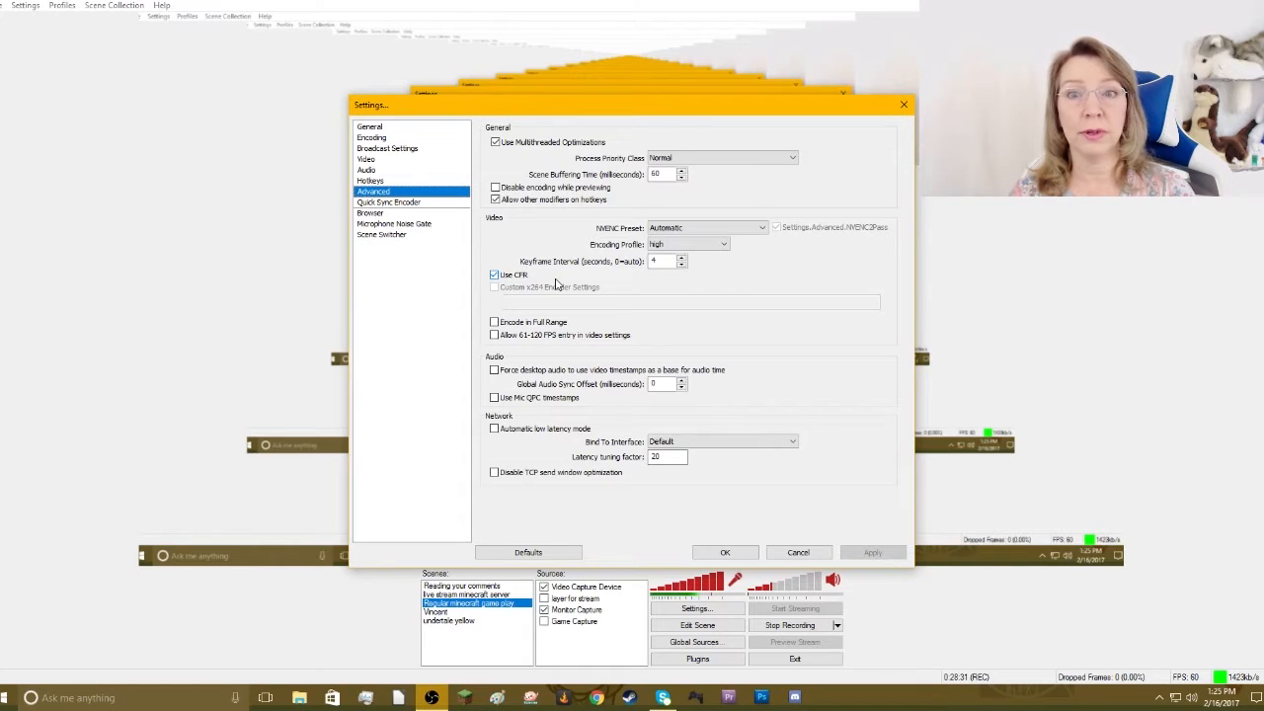
left_click(413, 204)
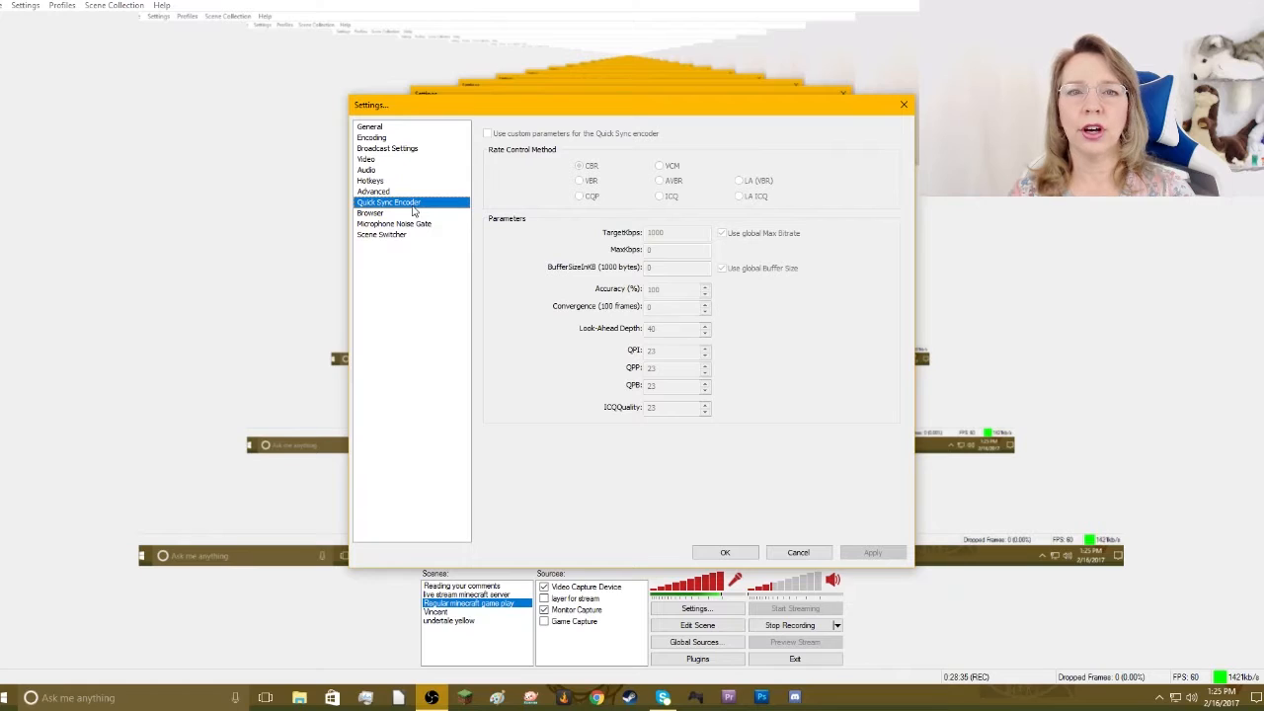
left_click(380, 215)
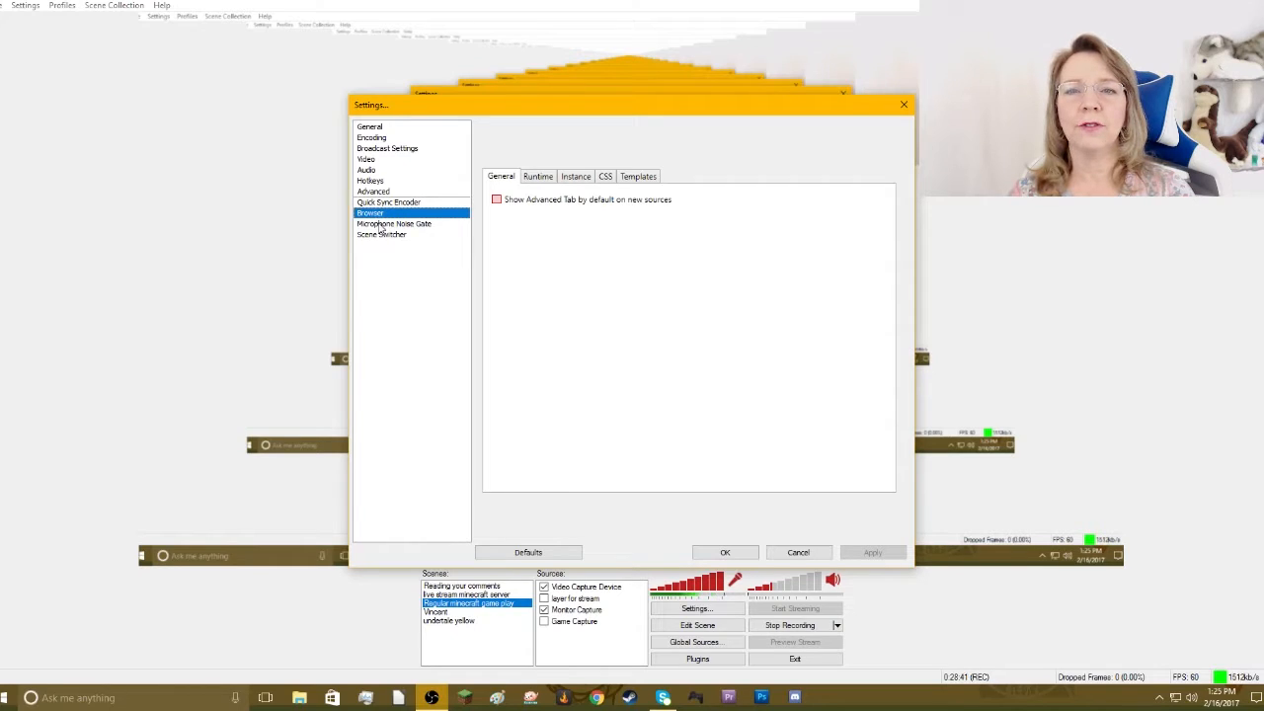
left_click(380, 226)
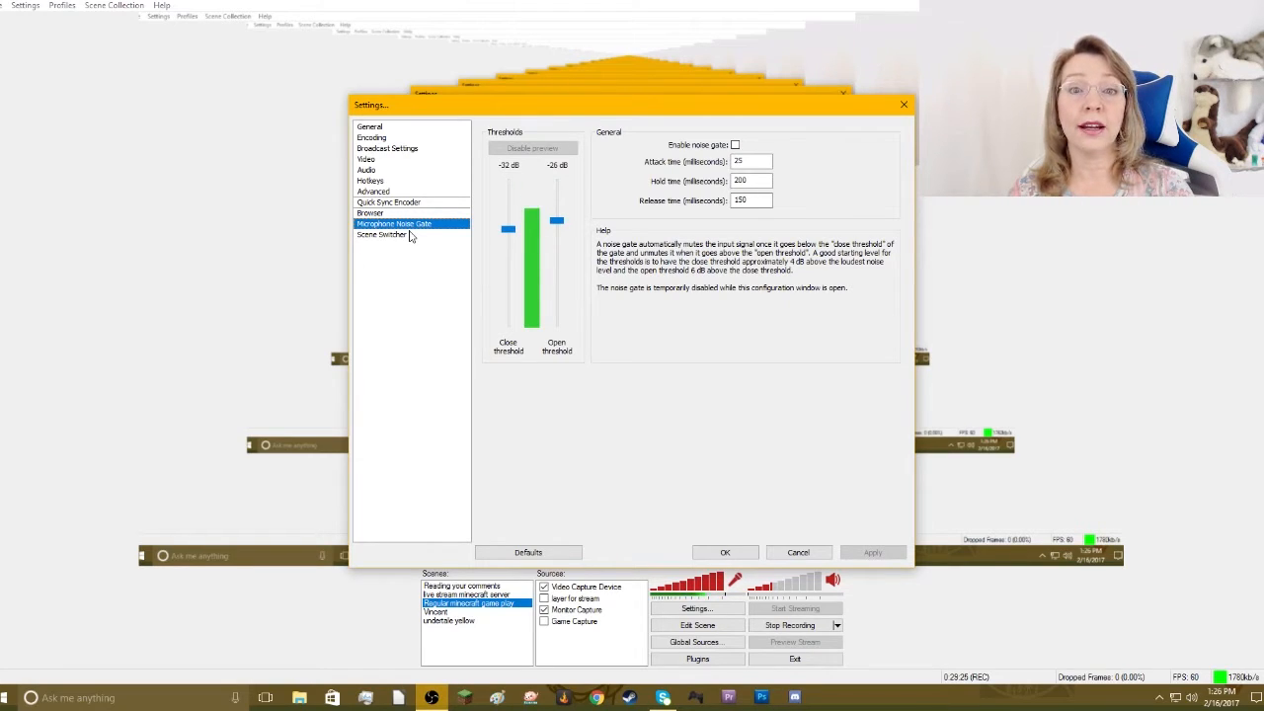
left_click(411, 235)
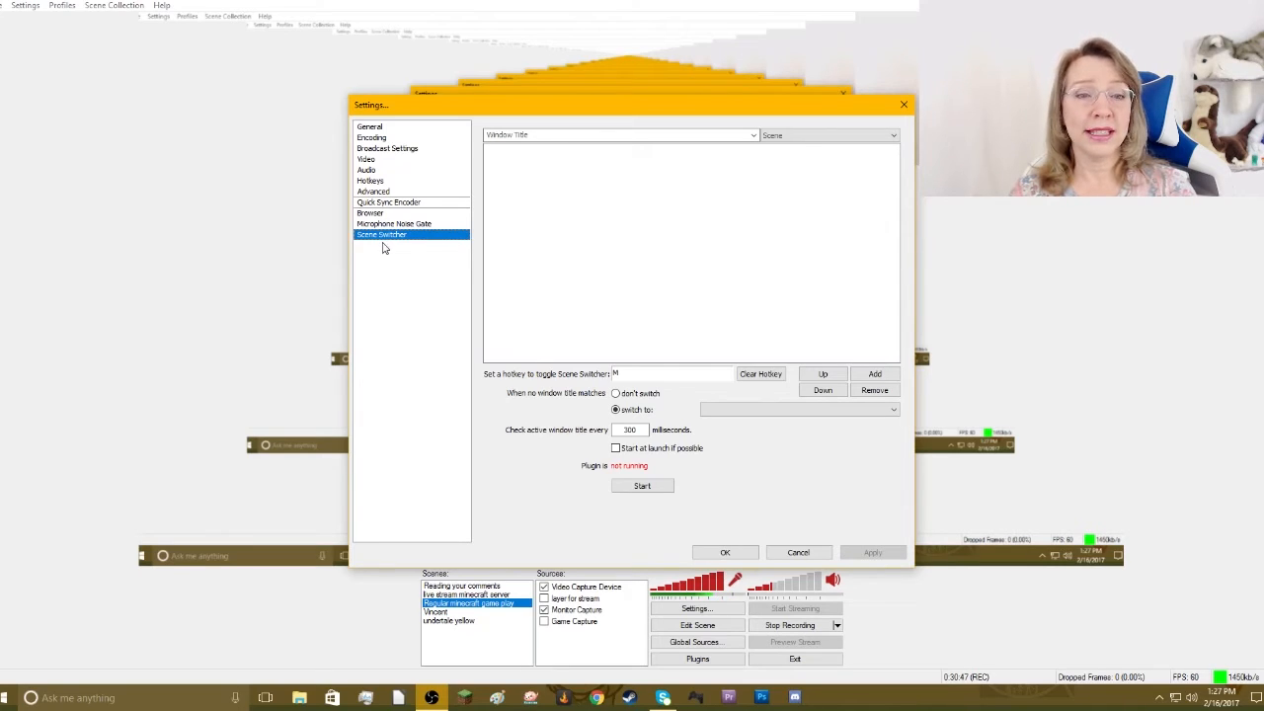
left_click(724, 554)
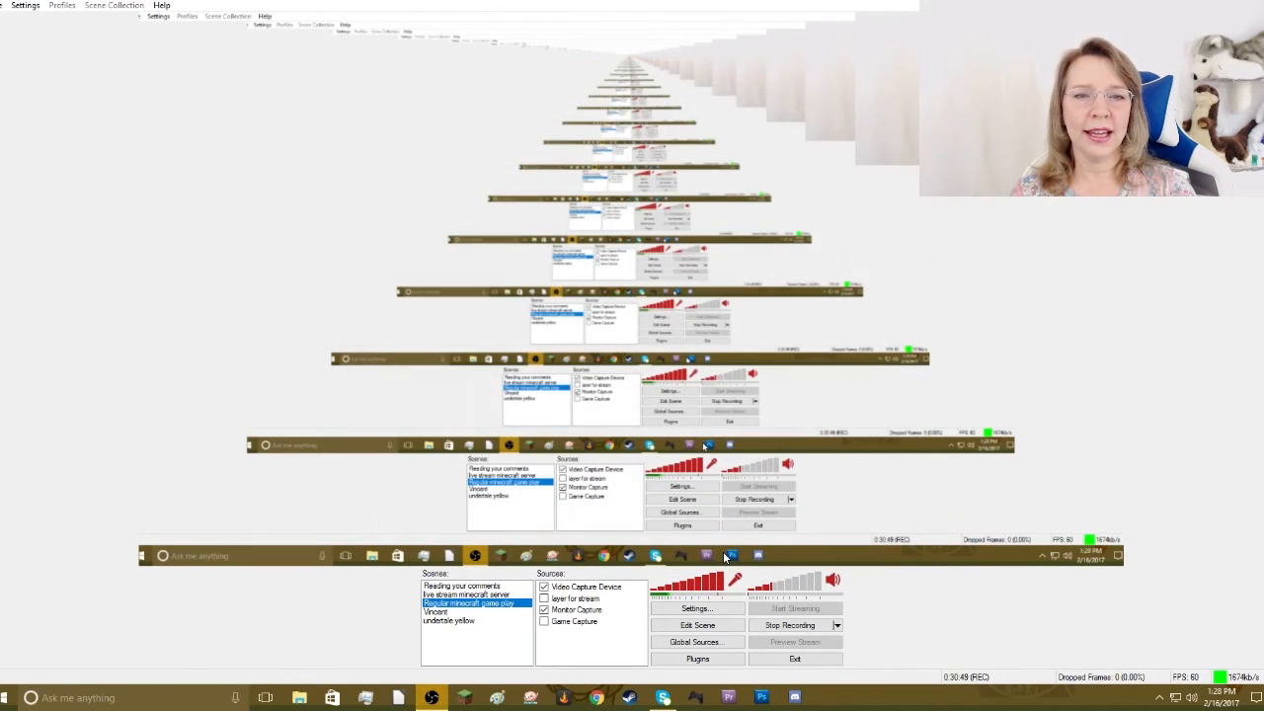